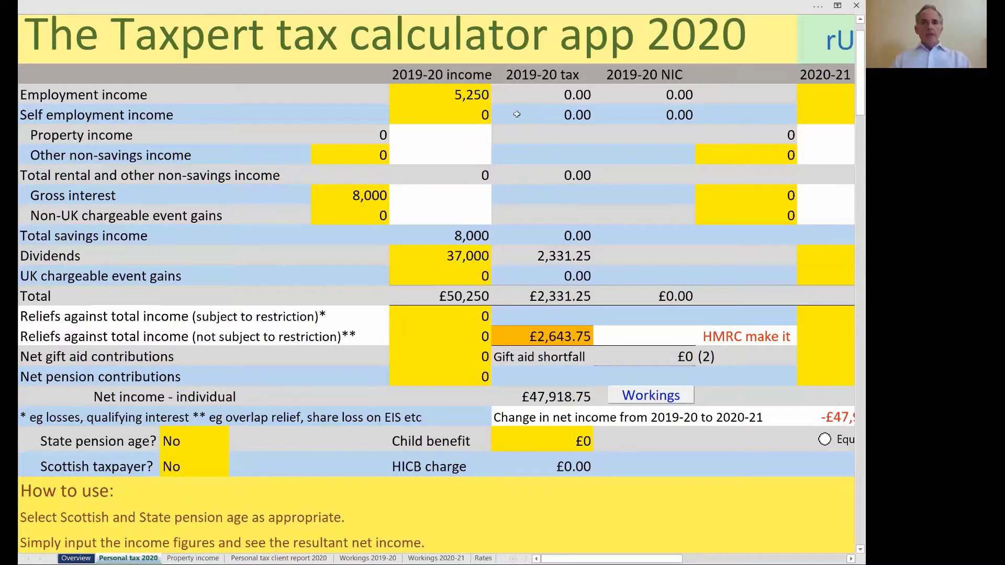
Step: Review employment income 5,250, interest 8,000, dividends 37,000 and the £2,331.25 and £2,643.75 tax figures
{"action": "left_click", "coordinate": [428, 94]}
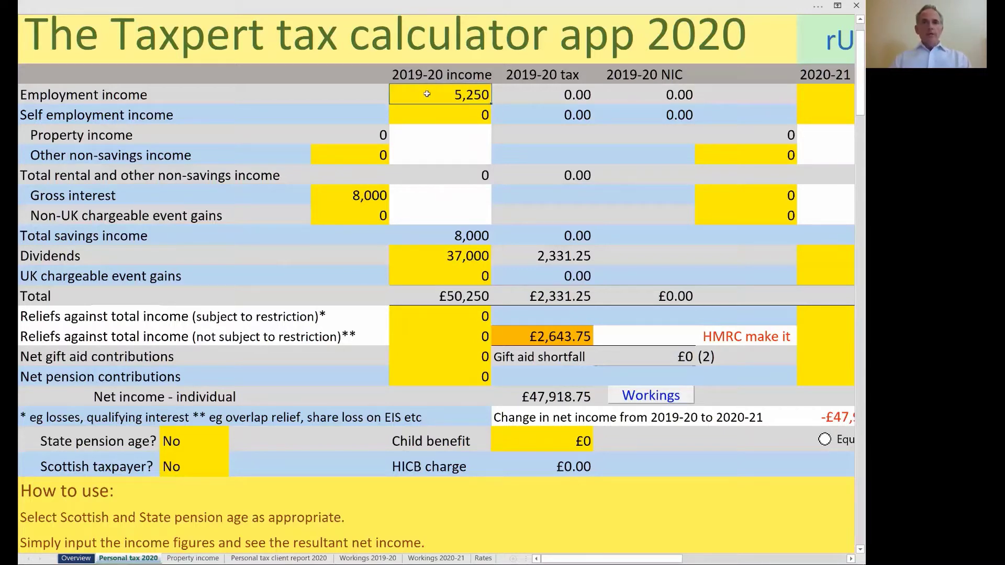
{"action": "left_click", "coordinate": [339, 193]}
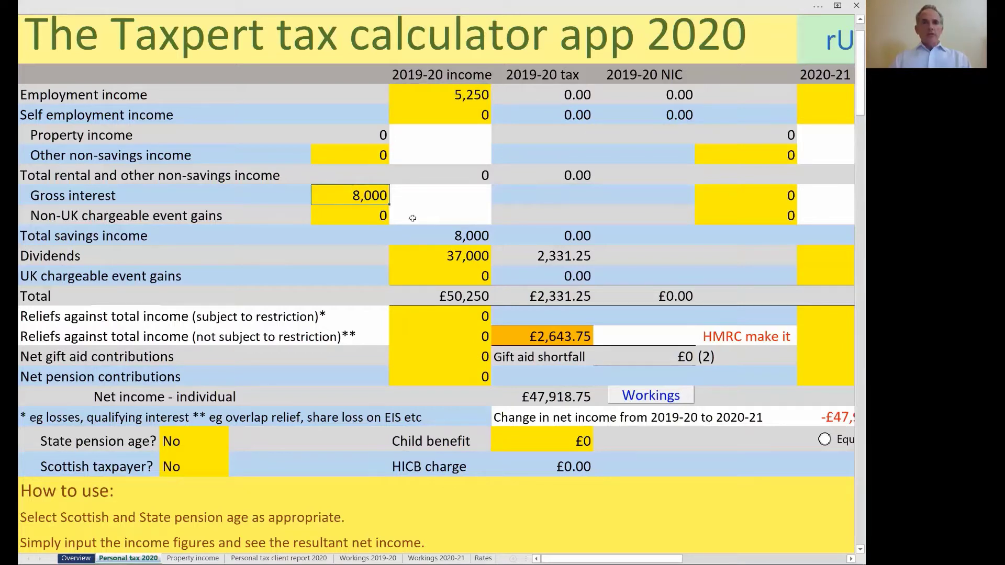
{"action": "left_click", "coordinate": [413, 256]}
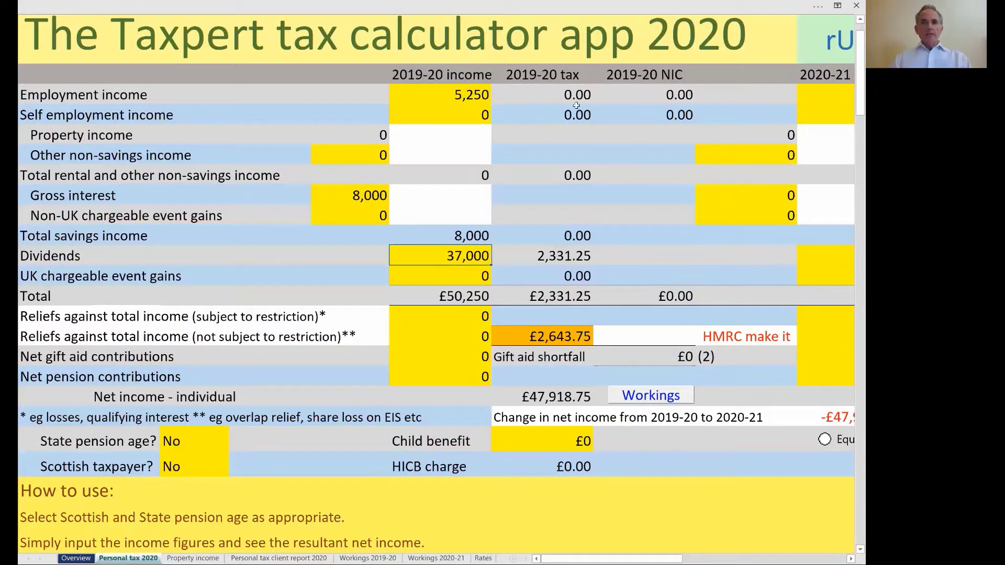
{"action": "left_click", "coordinate": [550, 298]}
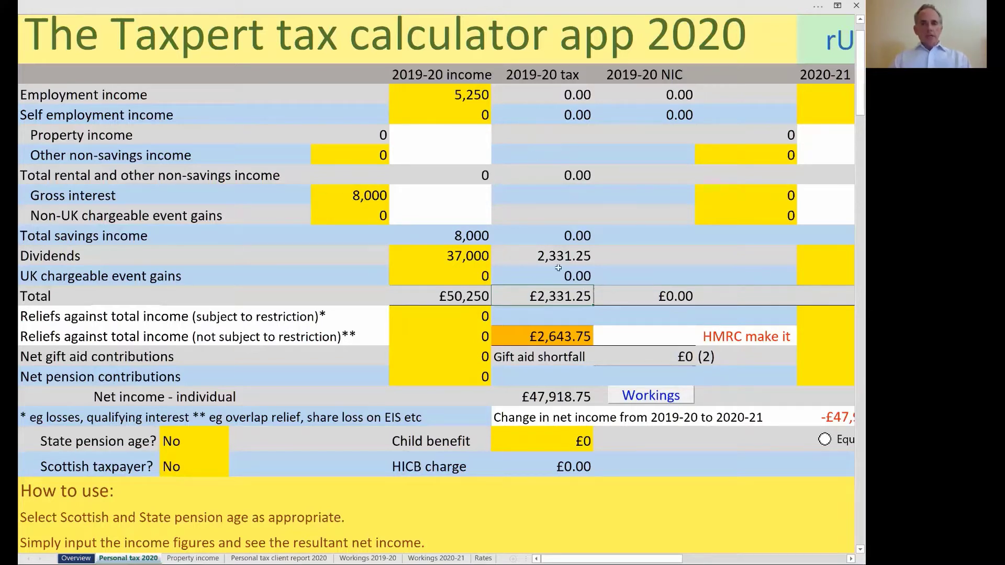
{"action": "left_click", "coordinate": [526, 339]}
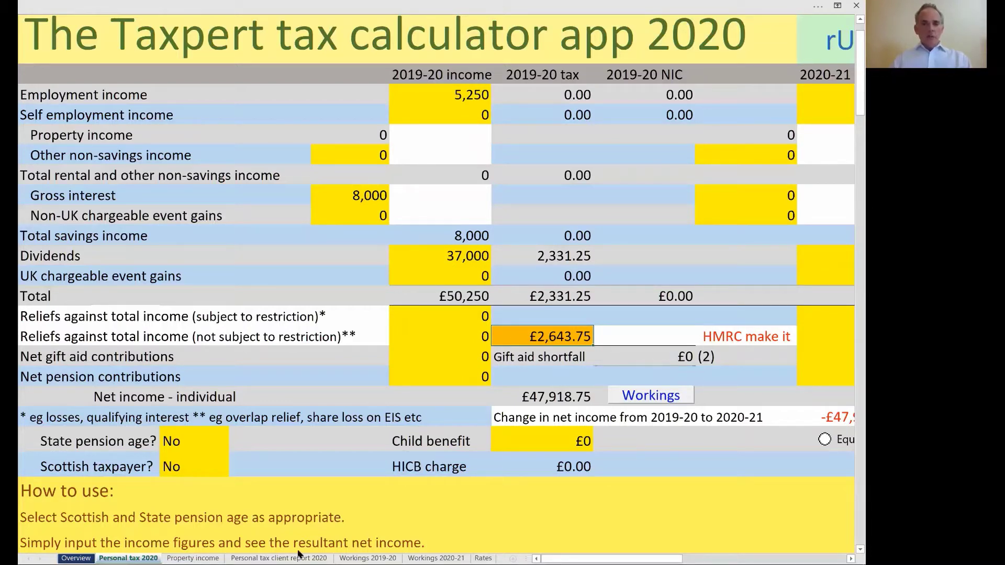
Step: Inspect the Workings 2019-20 sheet
{"action": "left_click", "coordinate": [367, 559]}
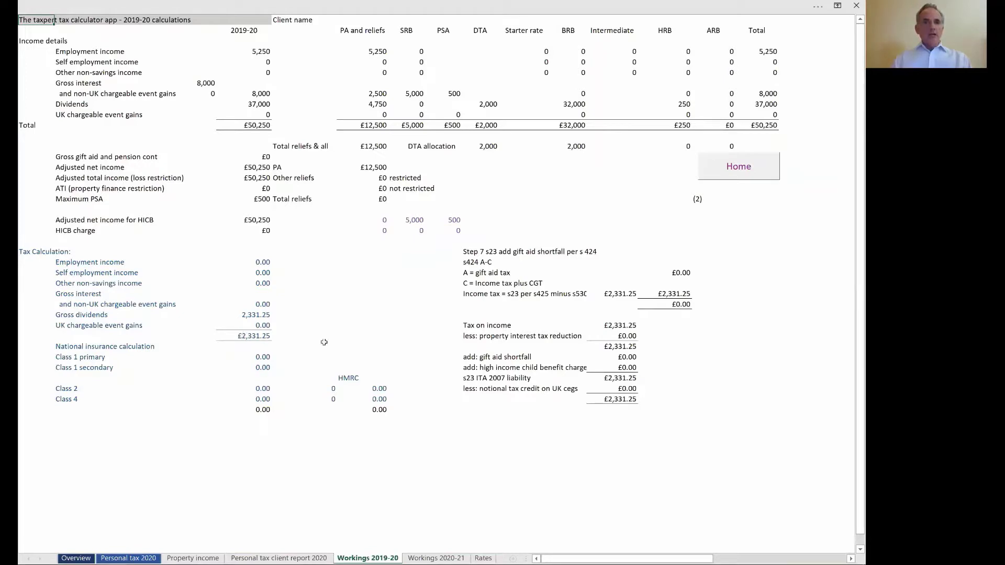
{"action": "scroll", "coordinate": [324, 342], "scroll_direction": "up", "scroll_amount": 7}
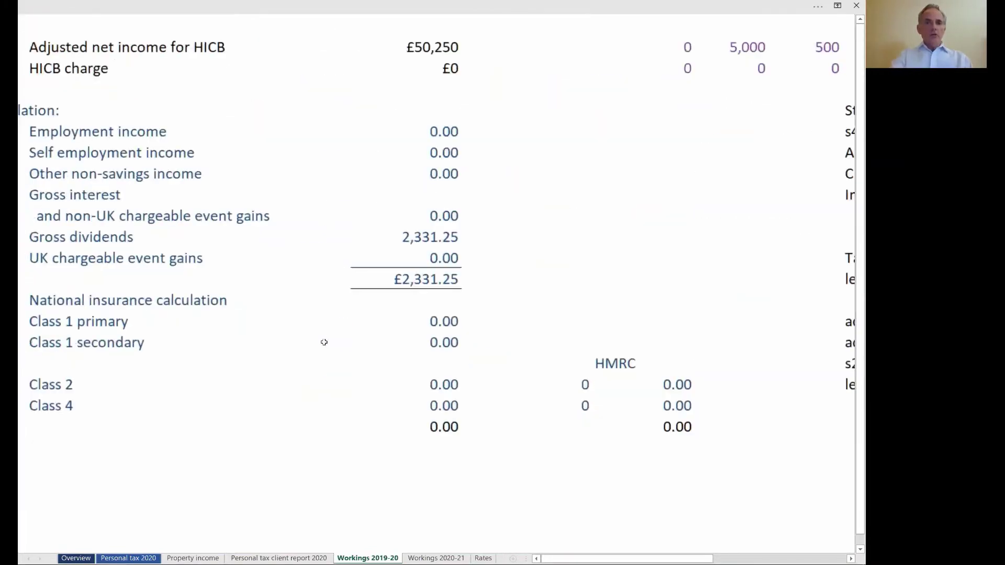
{"action": "scroll", "coordinate": [324, 342], "scroll_direction": "down", "scroll_amount": 7}
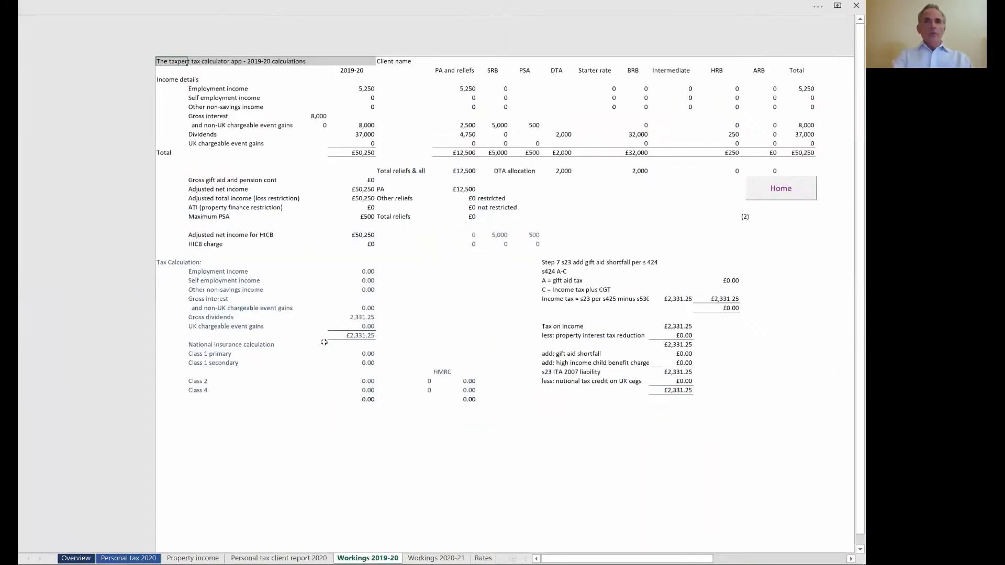
{"action": "scroll", "coordinate": [325, 346], "scroll_direction": "up", "scroll_amount": 7}
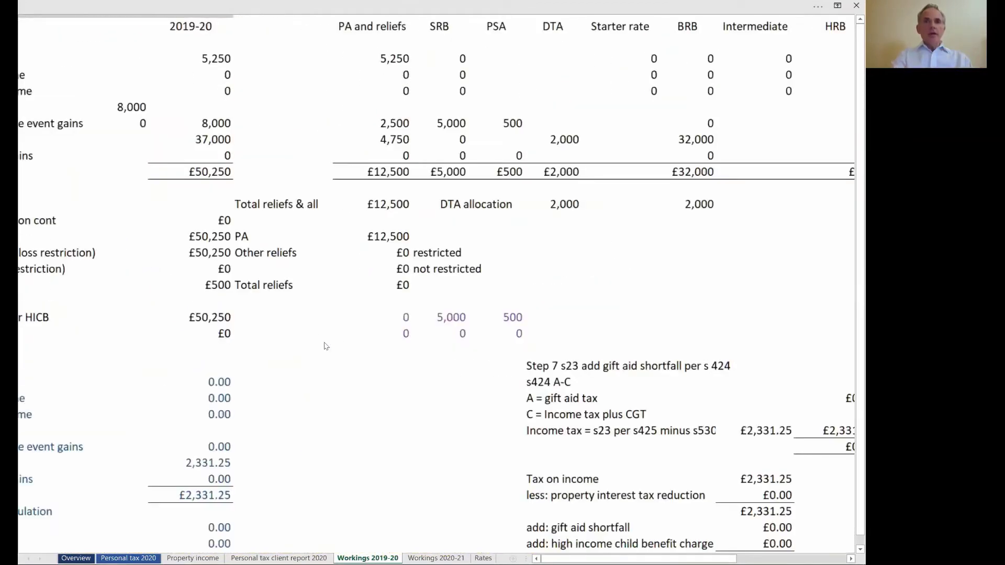
{"action": "scroll", "coordinate": [326, 345], "scroll_direction": "up", "scroll_amount": 2}
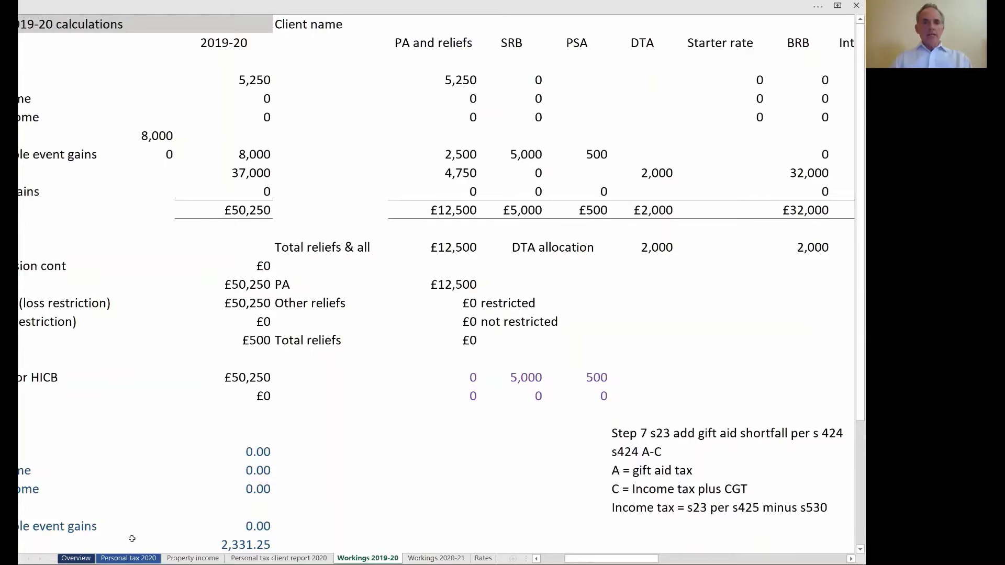
Step: Back on Personal tax 2020, change the 2019-20 employment income to 28,000
{"action": "left_click", "coordinate": [127, 557]}
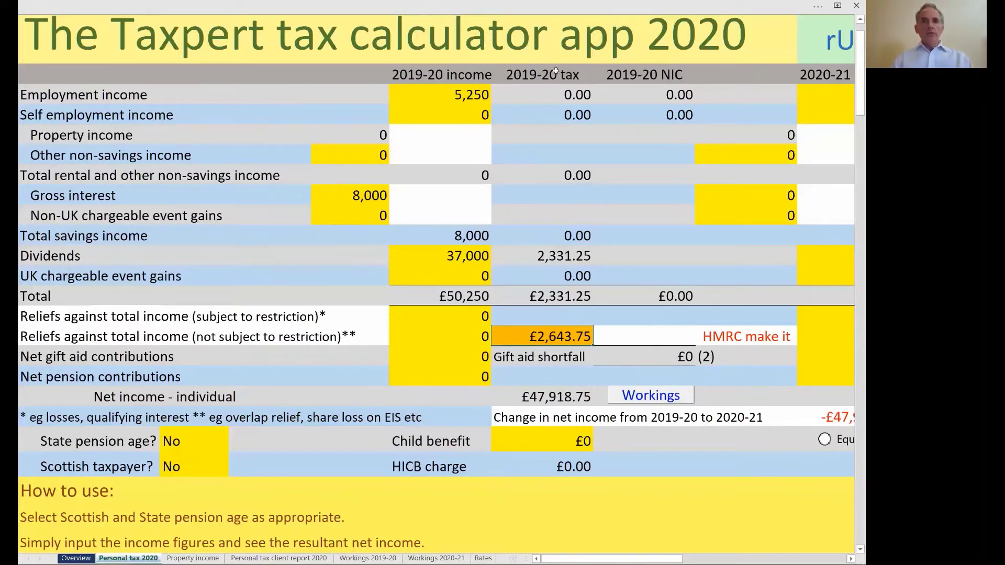
{"action": "left_click", "coordinate": [463, 95]}
{"action": "type", "text": "28000"}
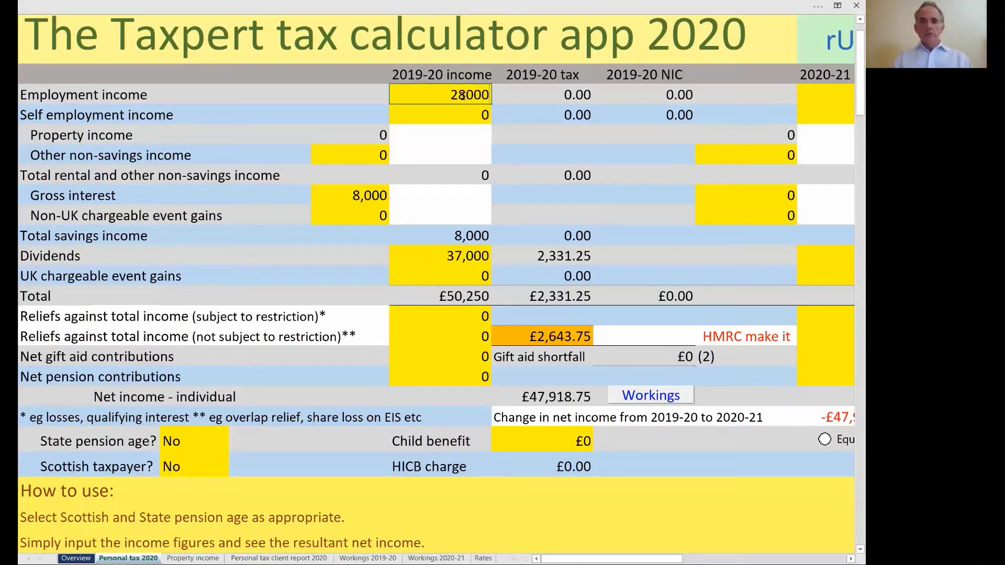
{"action": "key", "text": "Return"}
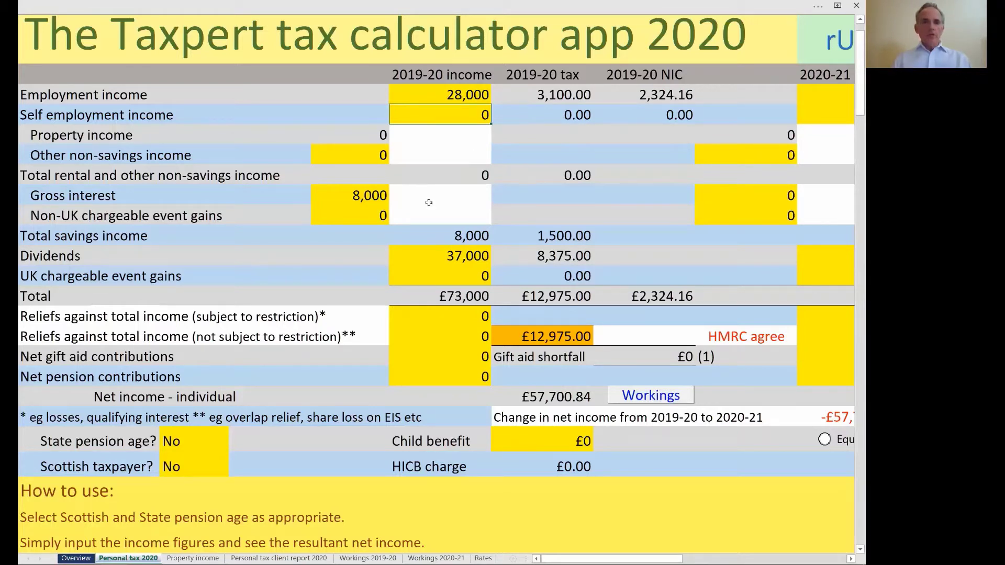
{"action": "left_click", "coordinate": [182, 439]}
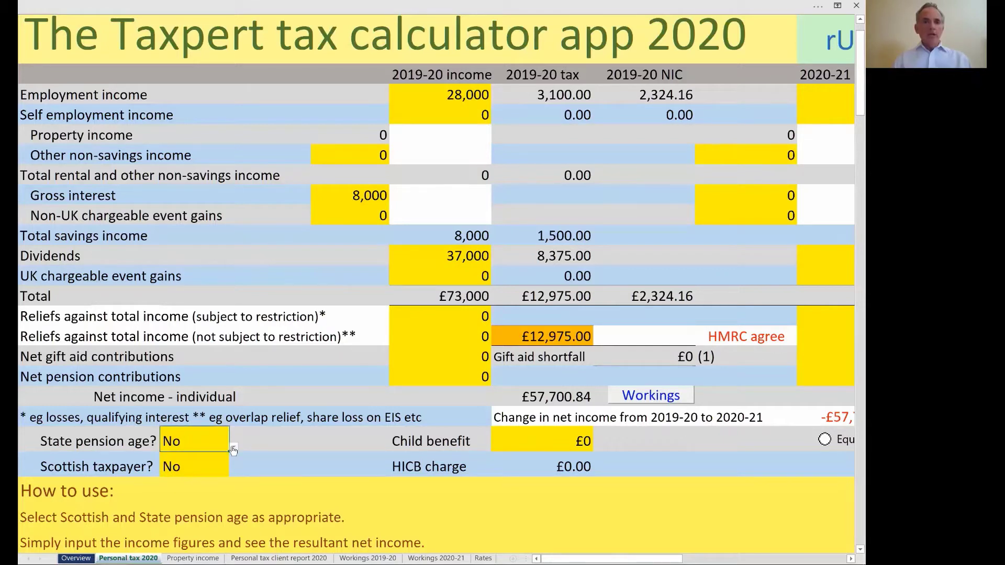
{"action": "left_click", "coordinate": [233, 446]}
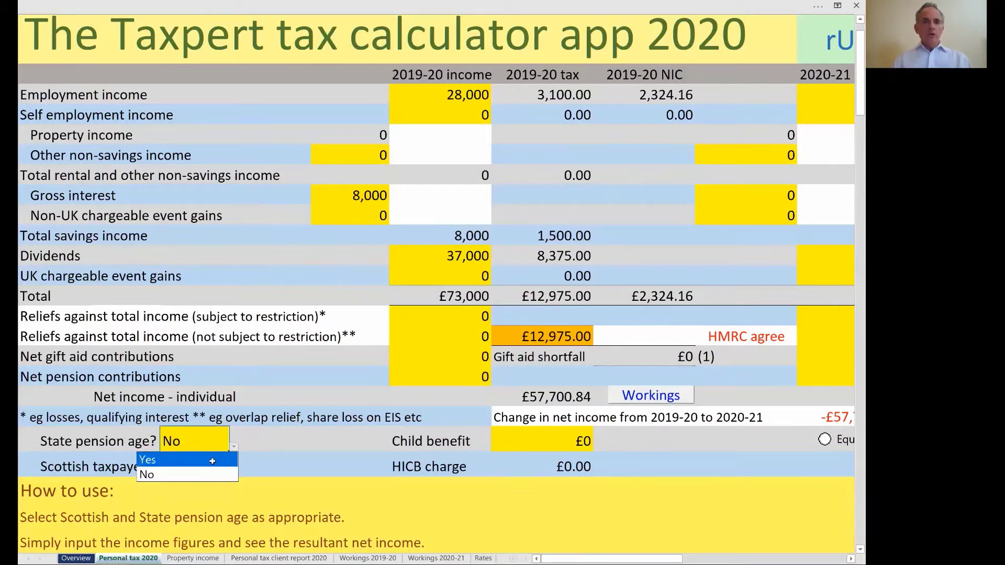
{"action": "left_click", "coordinate": [211, 461]}
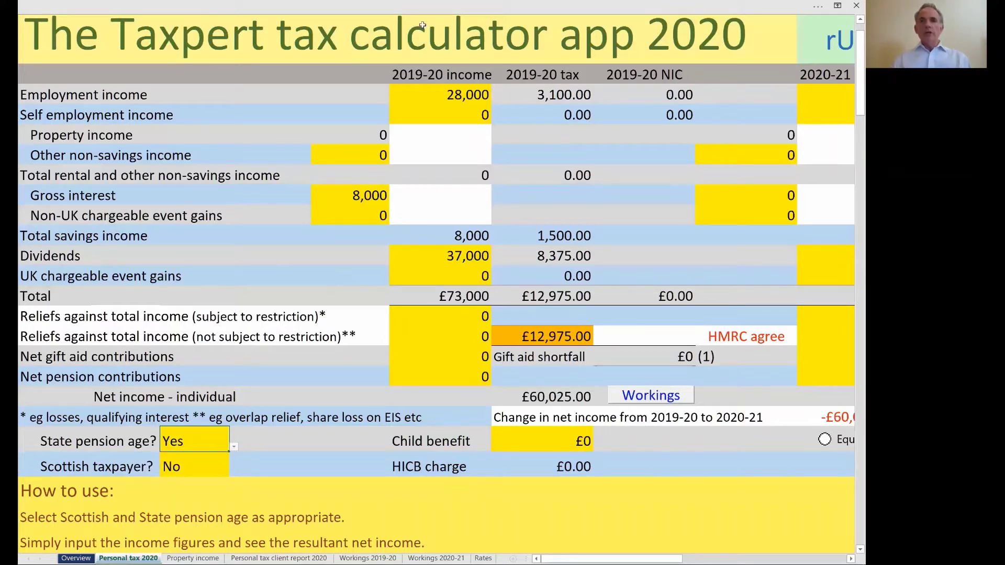
{"action": "left_click", "coordinate": [655, 95]}
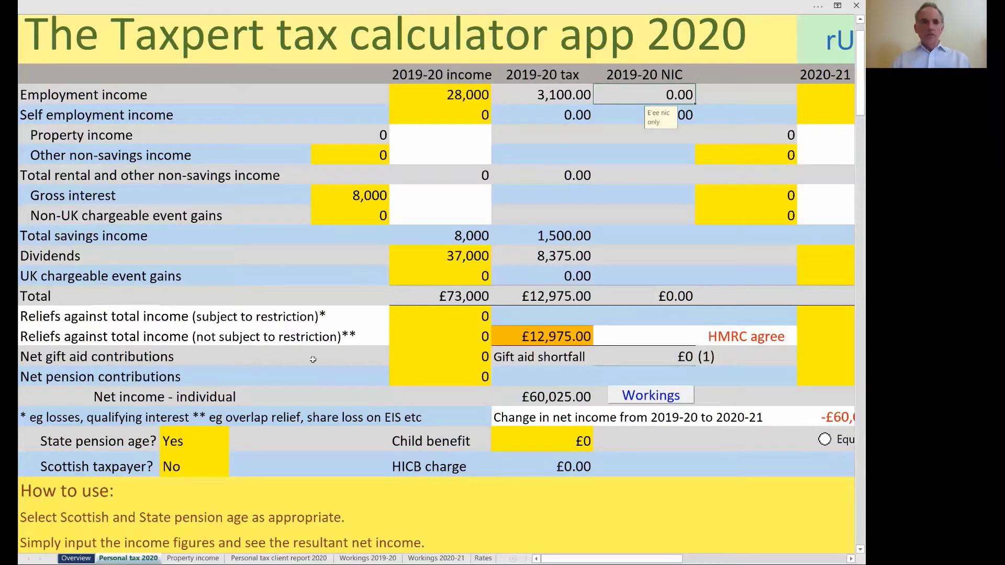
{"action": "left_click", "coordinate": [193, 448]}
{"action": "left_click", "coordinate": [234, 448]}
{"action": "left_click", "coordinate": [184, 469]}
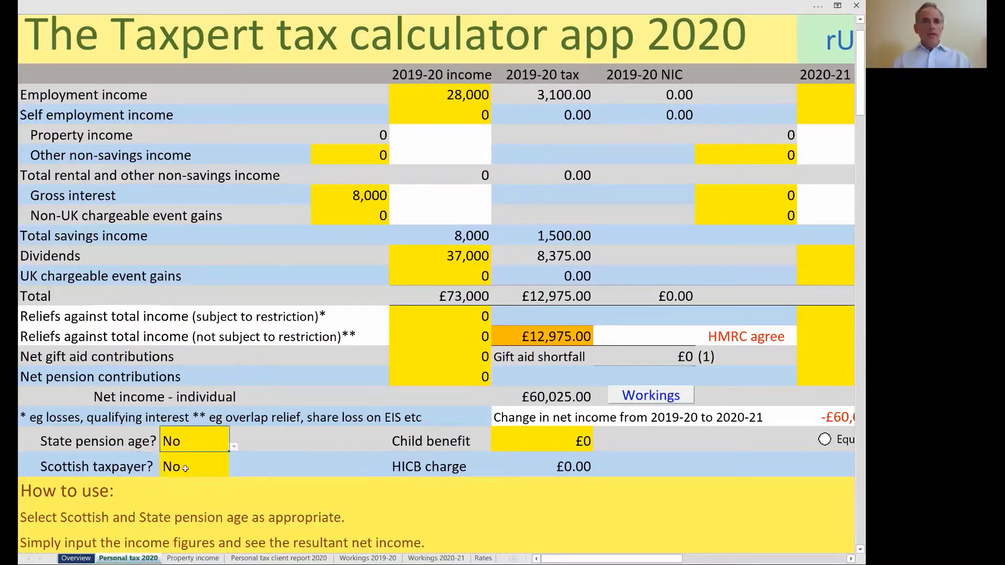
{"action": "left_click", "coordinate": [185, 468]}
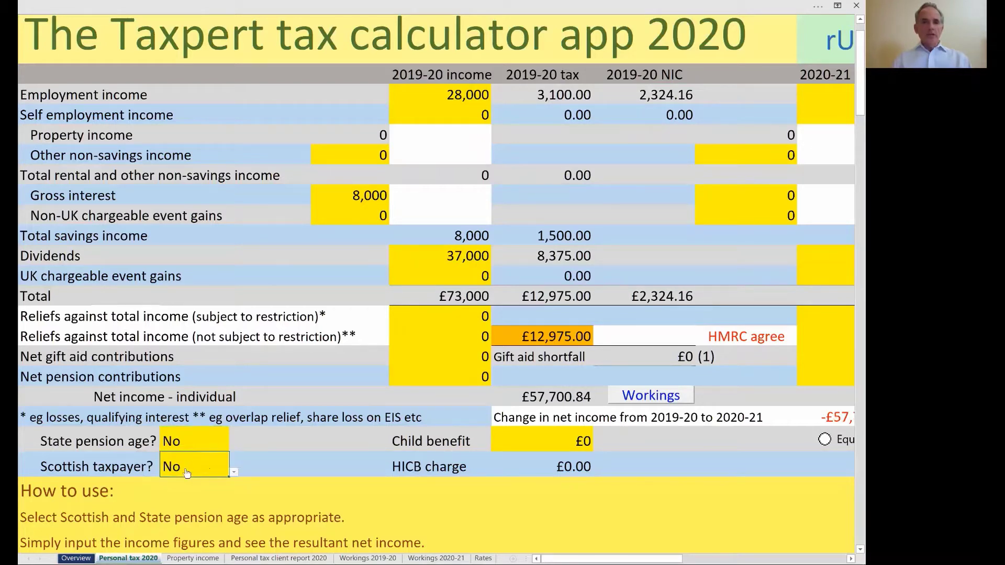
Step: Set both Scottish taxpayer and State pension age to Aye
{"action": "left_click", "coordinate": [234, 472]}
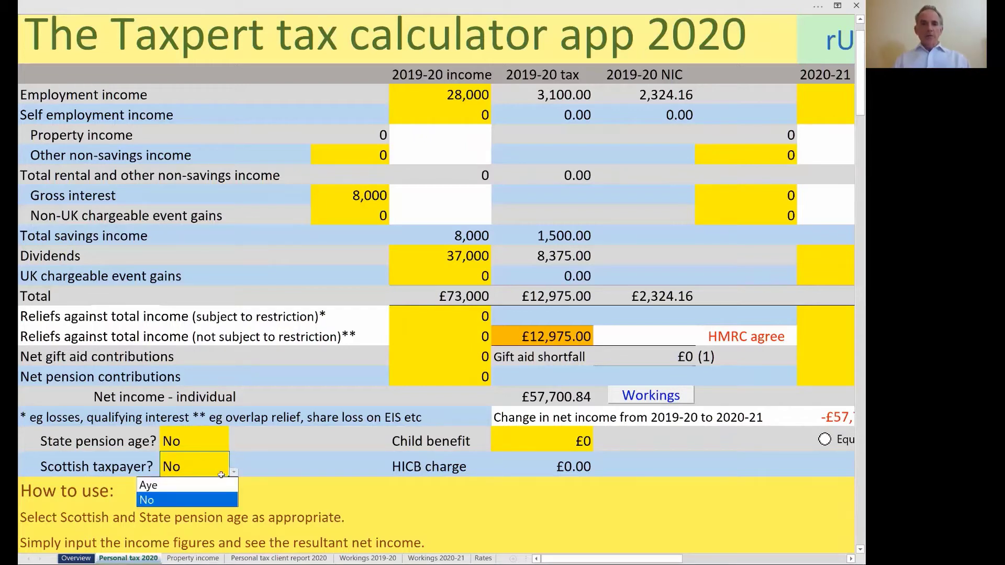
{"action": "left_click", "coordinate": [203, 481]}
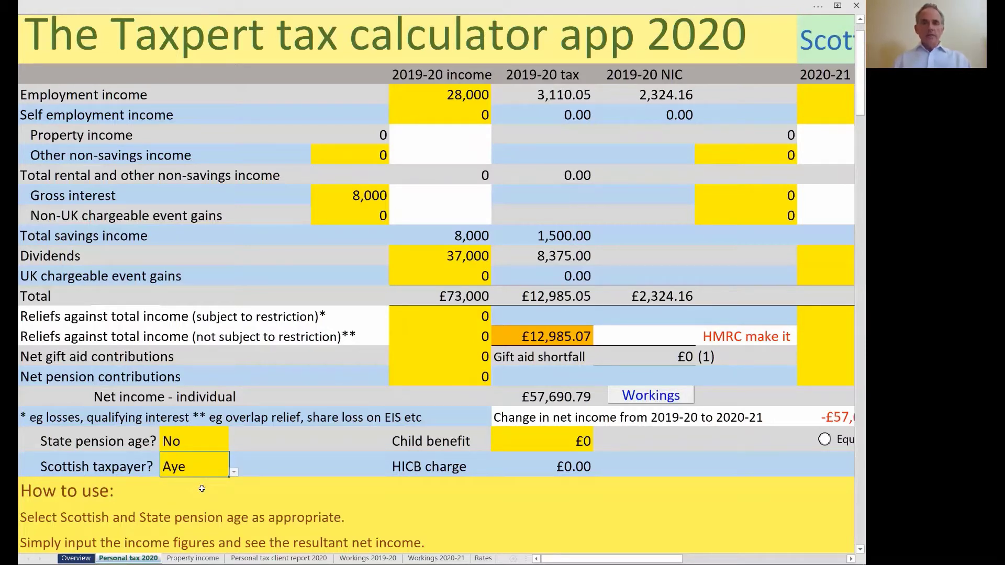
{"action": "left_click", "coordinate": [206, 444]}
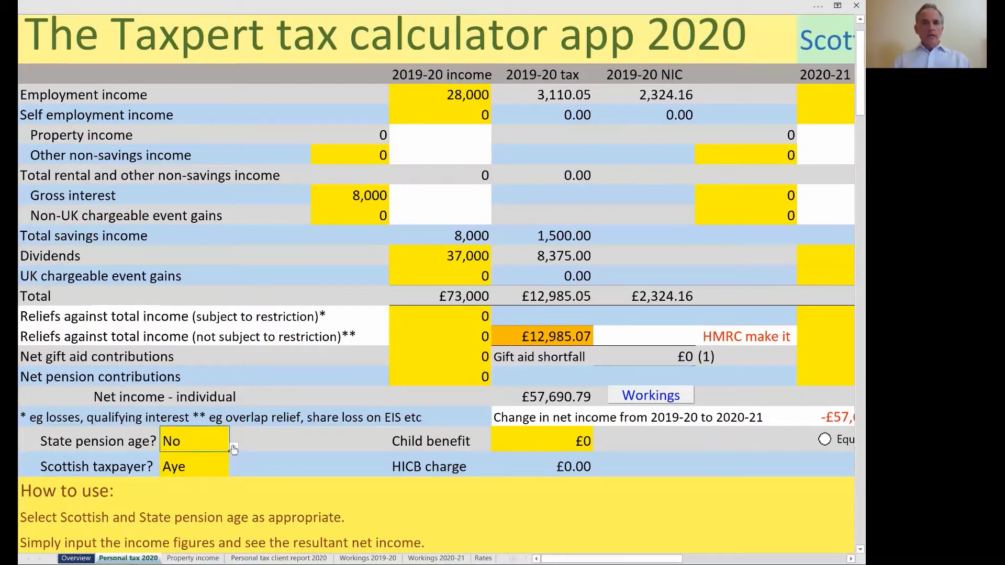
{"action": "left_click", "coordinate": [234, 447]}
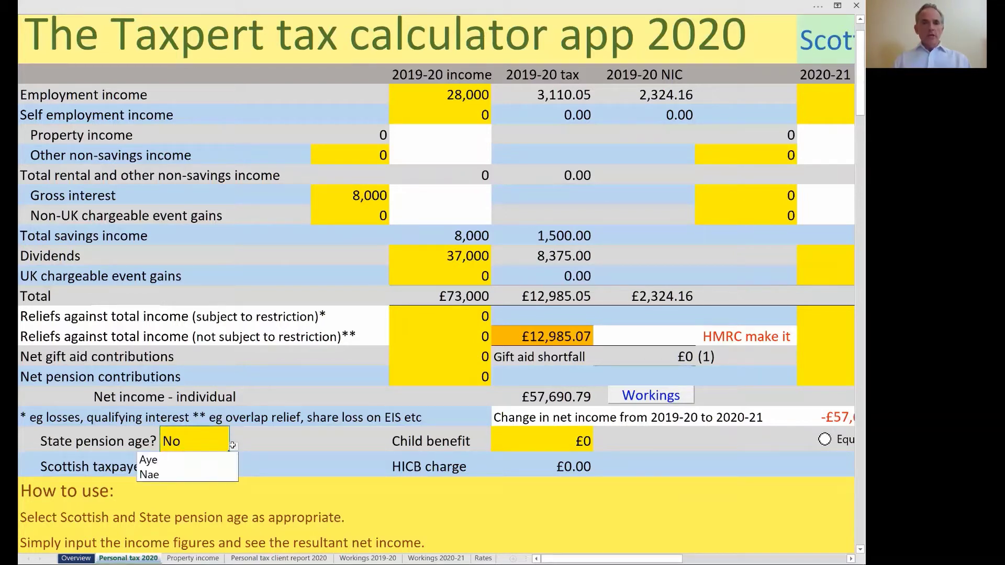
{"action": "left_click", "coordinate": [208, 460]}
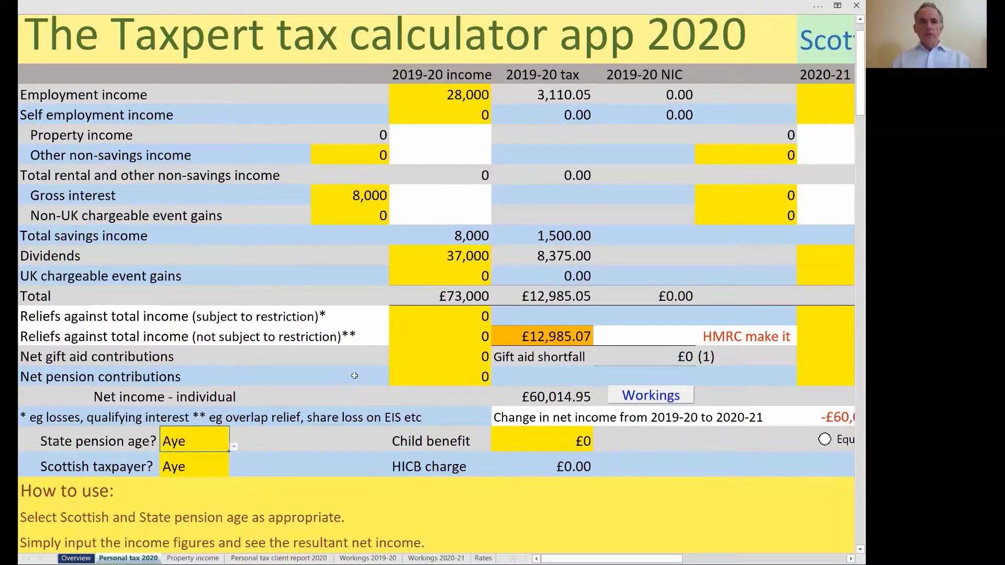
{"action": "left_click", "coordinate": [236, 447]}
{"action": "key", "text": "Escape"}
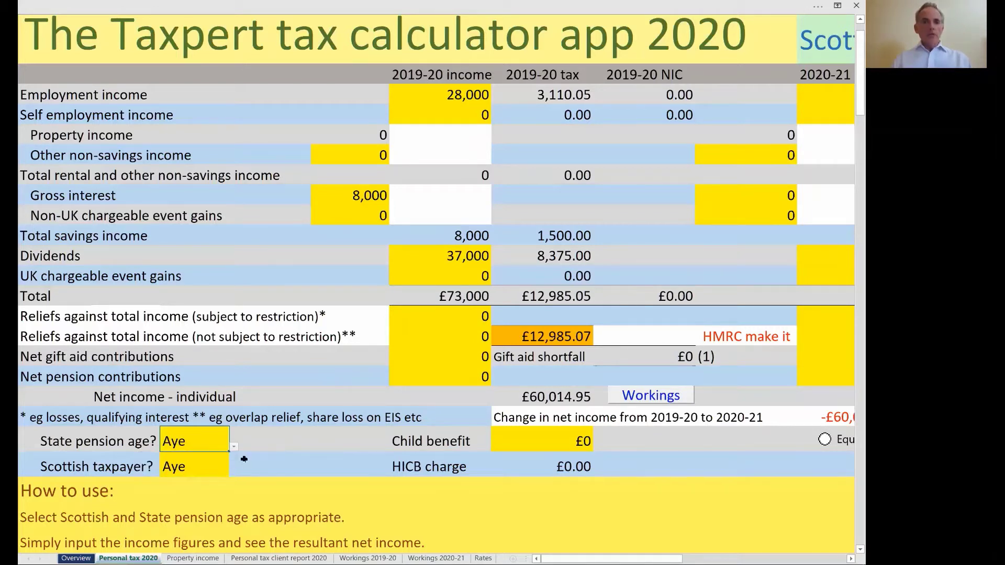
Step: Switch Scottish taxpayer back to No, keeping State pension age at Aye
{"action": "left_click", "coordinate": [212, 474]}
{"action": "left_click", "coordinate": [234, 474]}
{"action": "left_click", "coordinate": [202, 497]}
{"action": "left_click", "coordinate": [192, 440]}
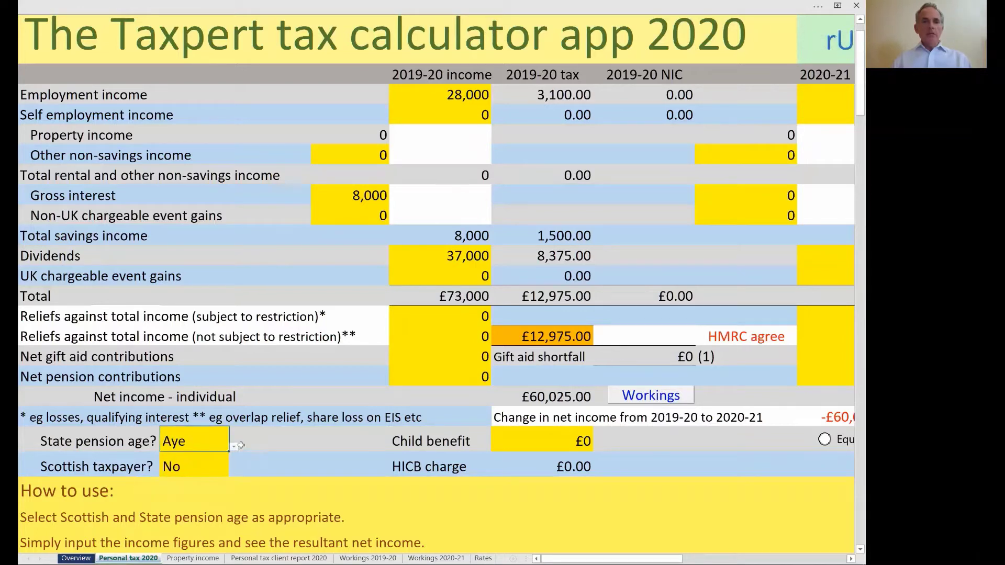
Step: Set the State pension age answer to No
{"action": "left_click", "coordinate": [234, 448]}
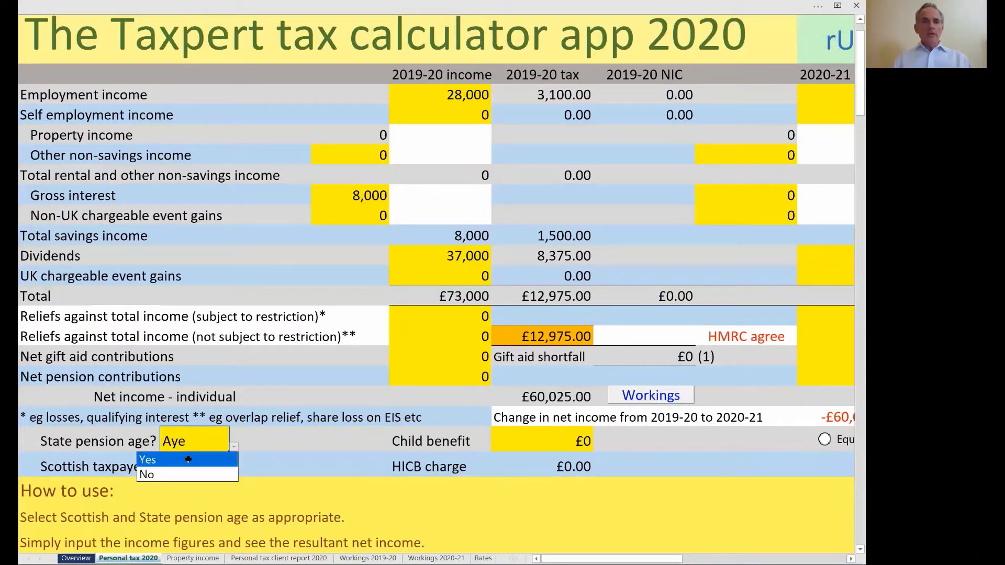
{"action": "left_click", "coordinate": [187, 459]}
{"action": "left_click", "coordinate": [234, 448]}
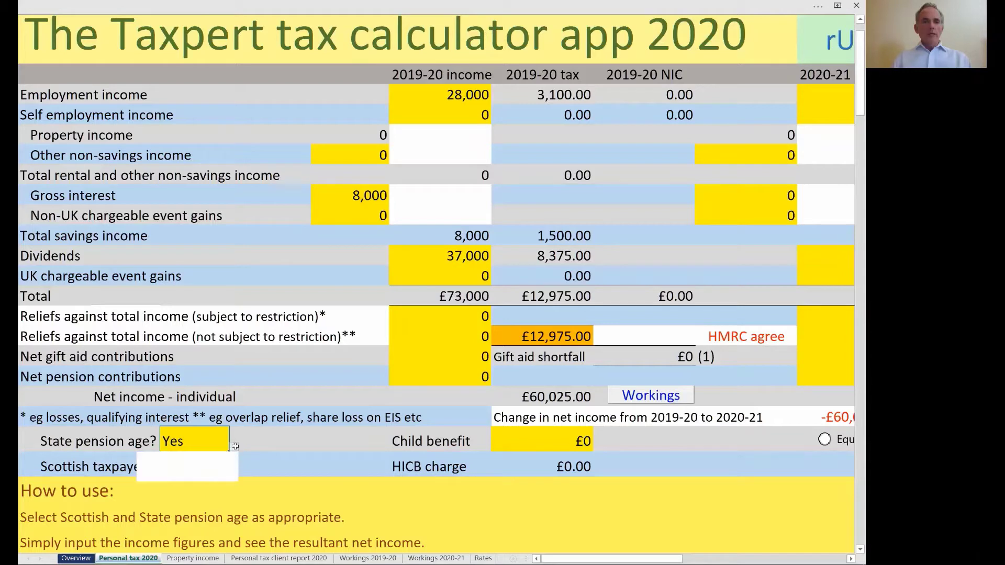
{"action": "left_click", "coordinate": [197, 474]}
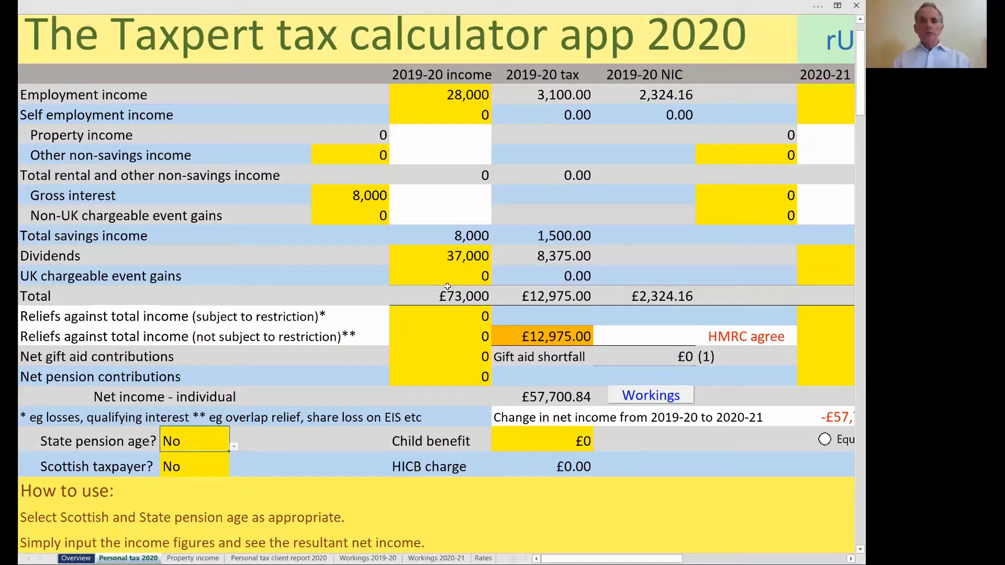
Step: Enter 2019-20 employment income of 5,250, then change it to 15,000
{"action": "left_click", "coordinate": [451, 93]}
{"action": "type", "text": "5250"}
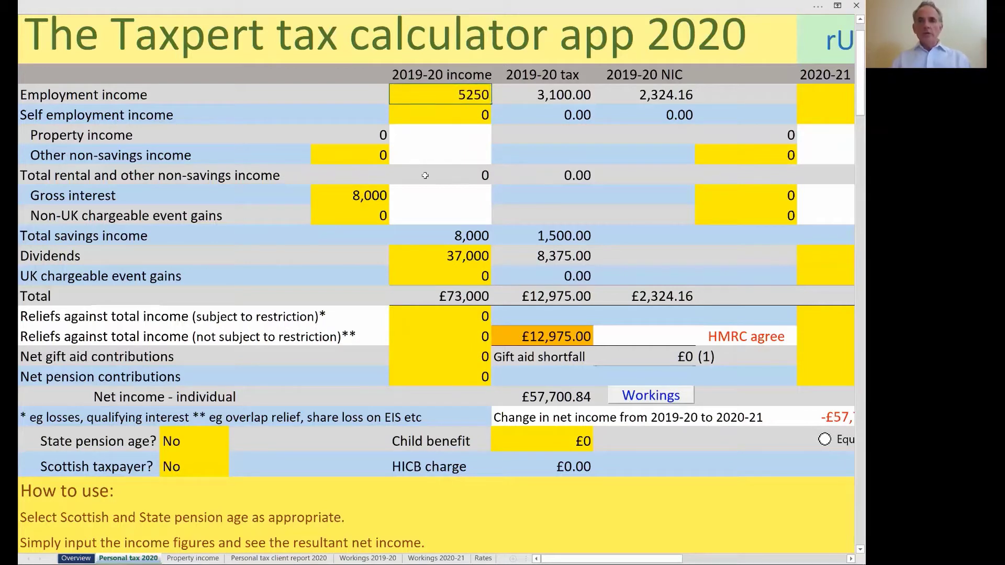
{"action": "key", "text": "Return"}
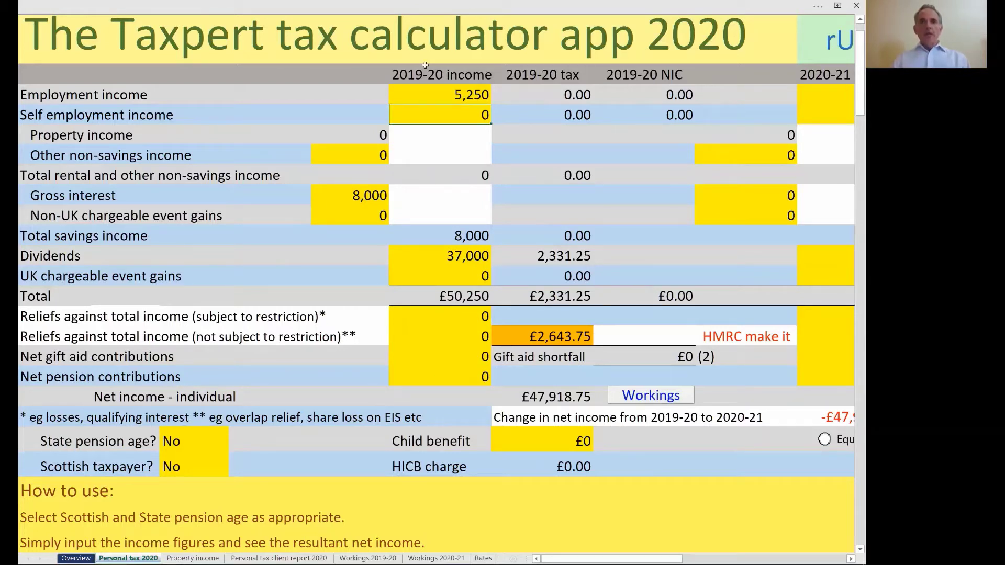
{"action": "left_click", "coordinate": [429, 88]}
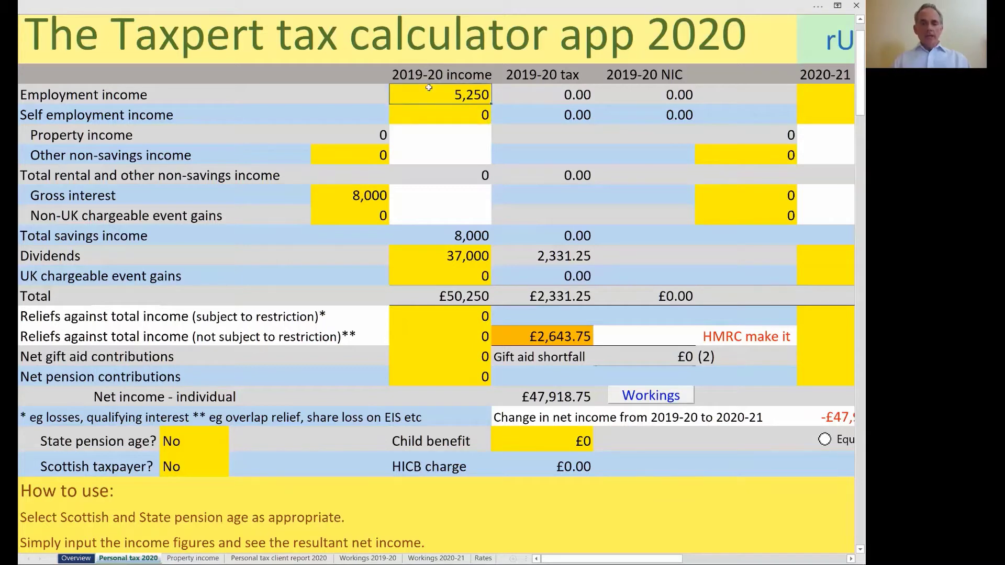
{"action": "type", "text": "15000"}
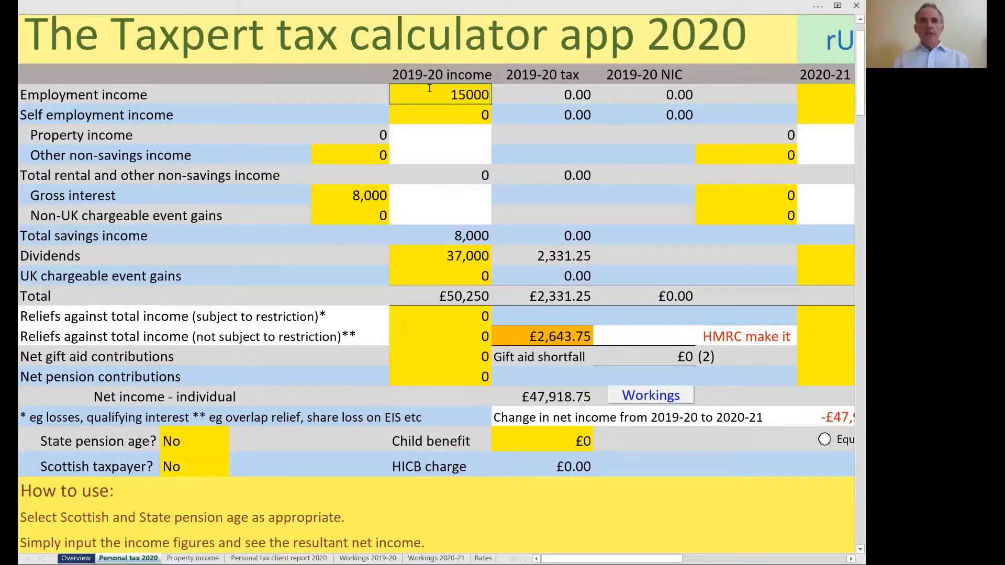
{"action": "key", "text": "Return"}
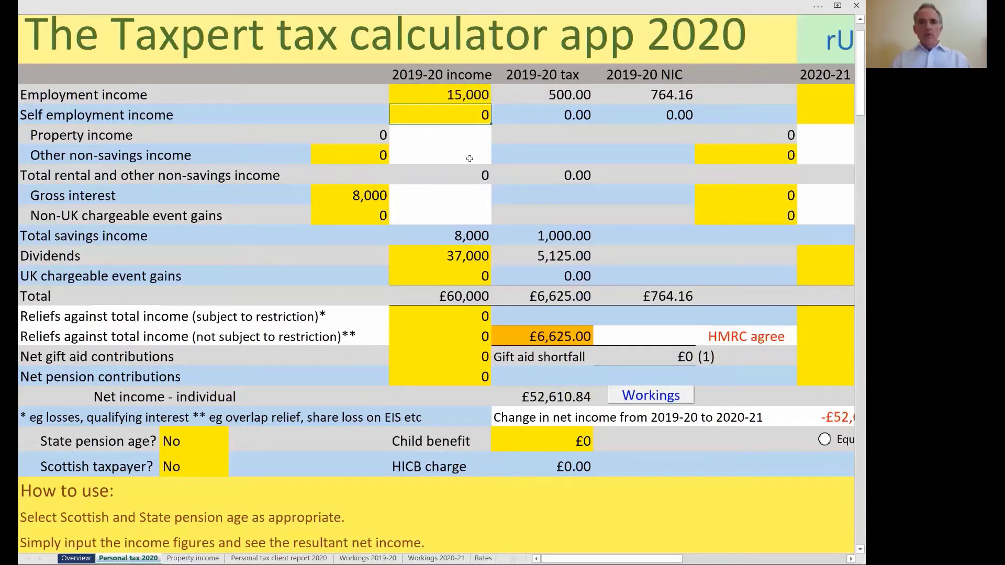
Step: Enter £2,400 child benefit and lower employment income to 12,000
{"action": "left_click", "coordinate": [529, 435]}
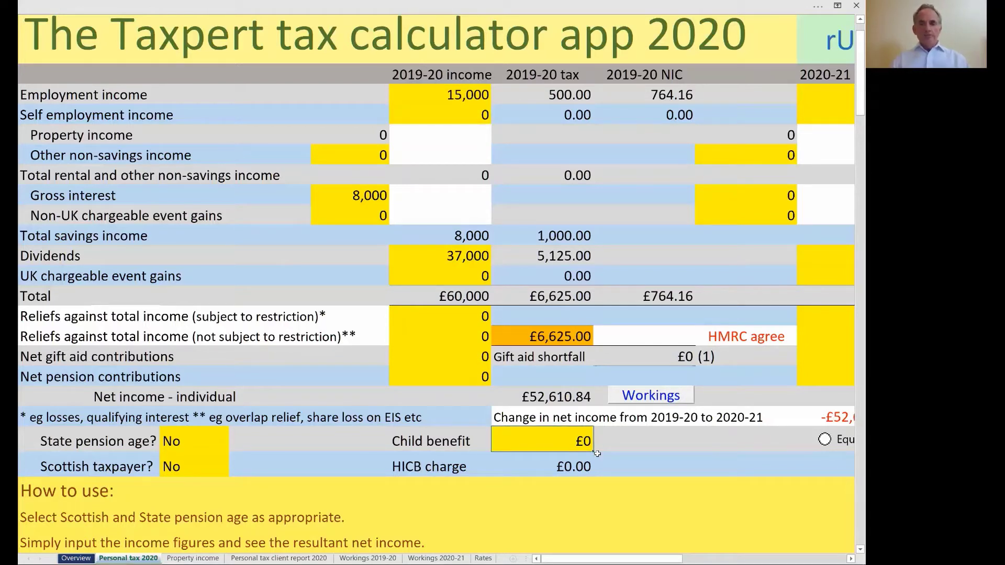
{"action": "type", "text": "2400"}
{"action": "key", "text": "Return"}
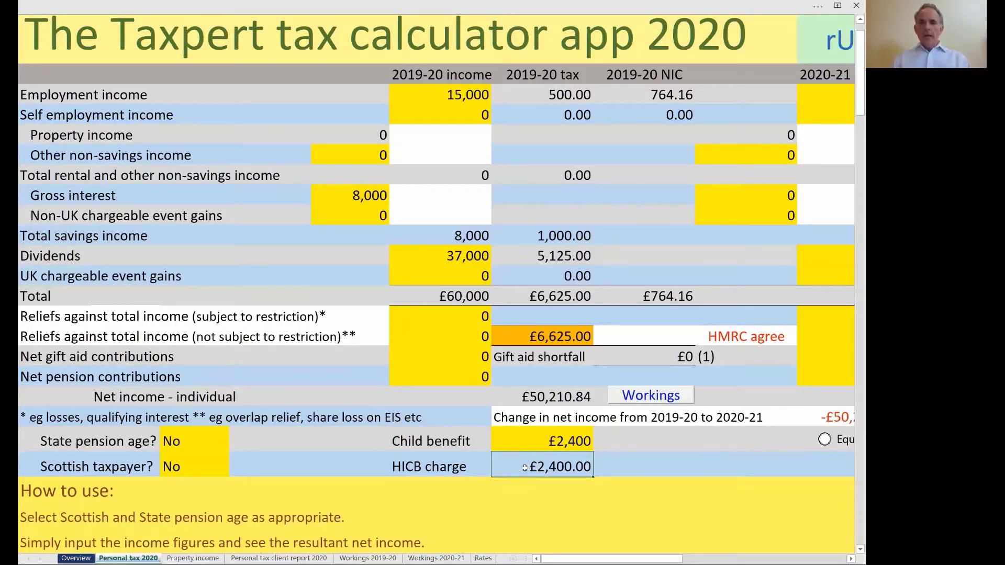
{"action": "left_click", "coordinate": [436, 93]}
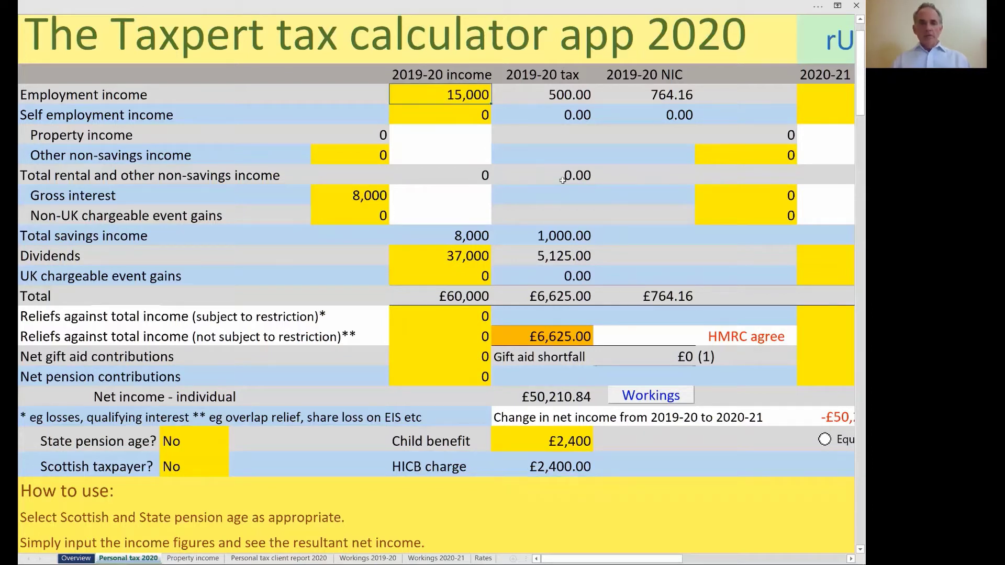
{"action": "type", "text": "12000"}
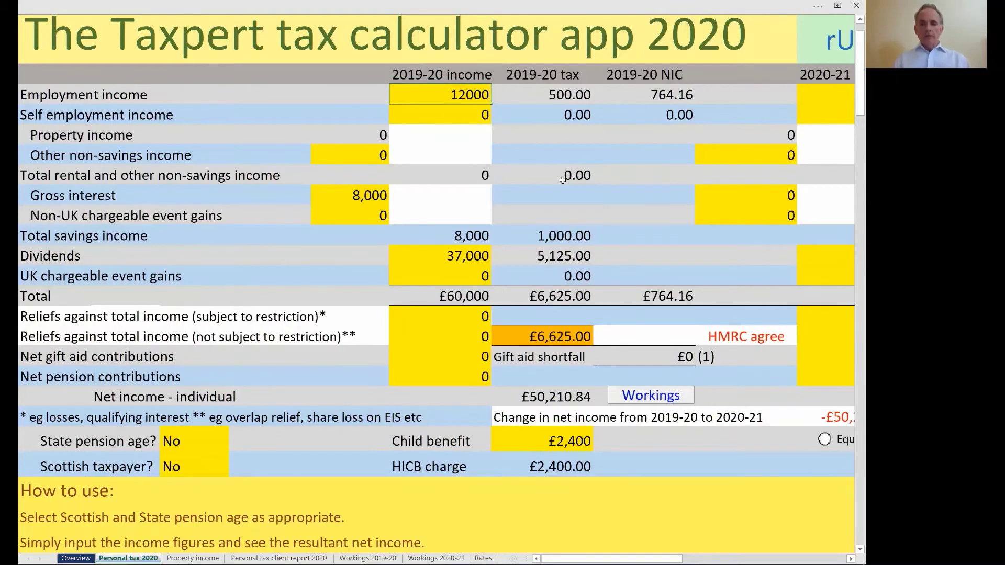
{"action": "key", "text": "Return"}
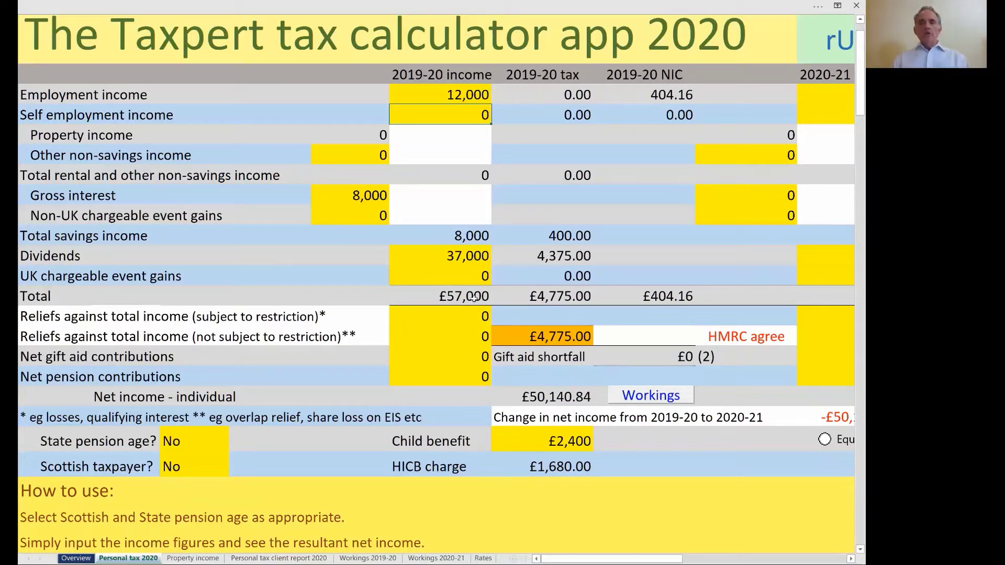
{"action": "scroll", "coordinate": [474, 298], "scroll_direction": "down", "scroll_amount": 1}
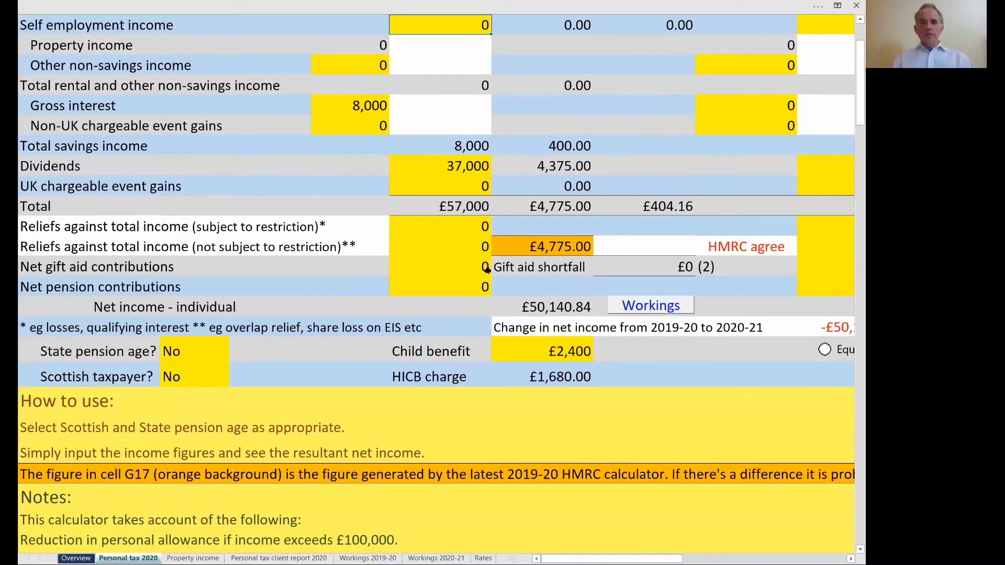
{"action": "left_click", "coordinate": [423, 227]}
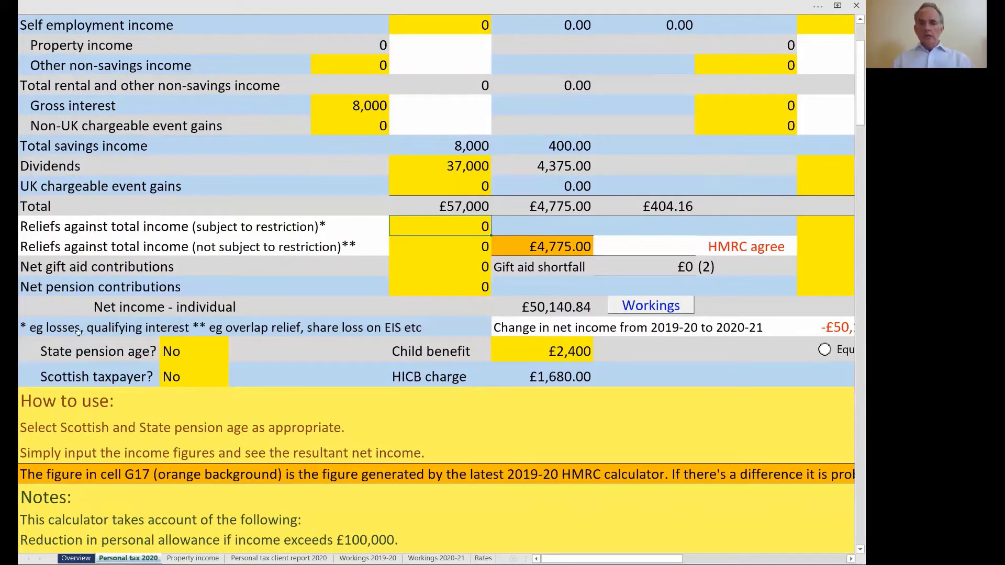
{"action": "left_click", "coordinate": [438, 250]}
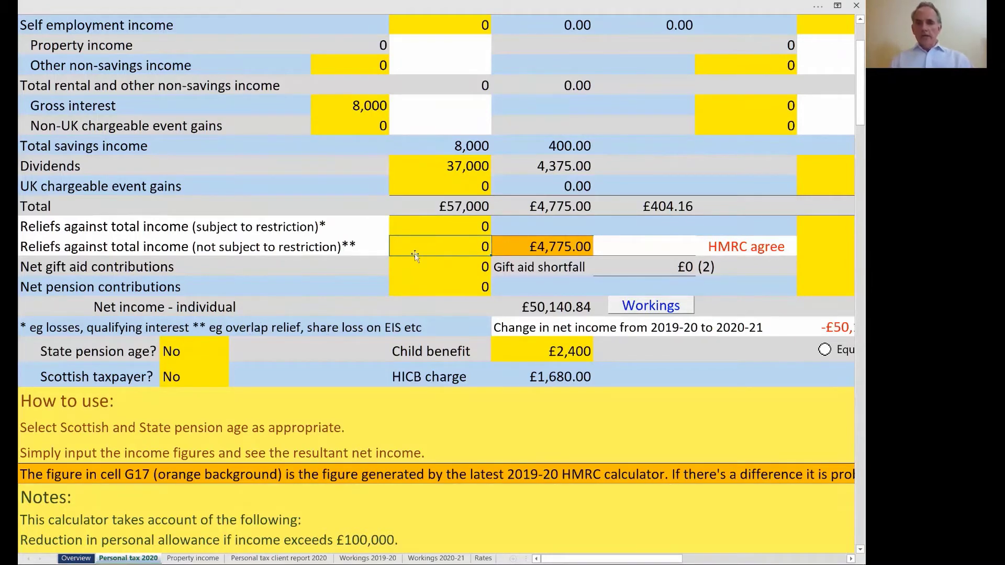
{"action": "left_click", "coordinate": [426, 270]}
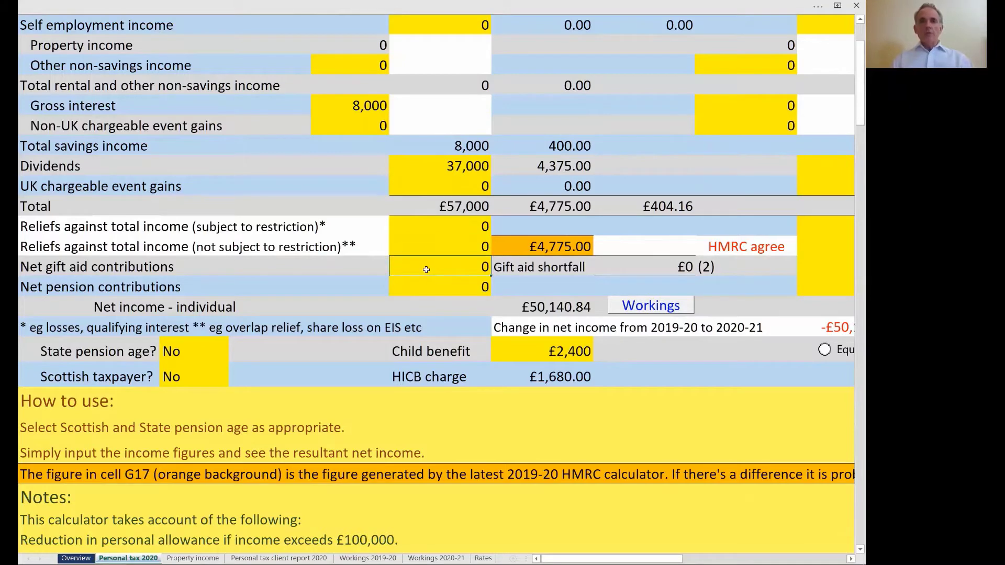
{"action": "left_click", "coordinate": [426, 288]}
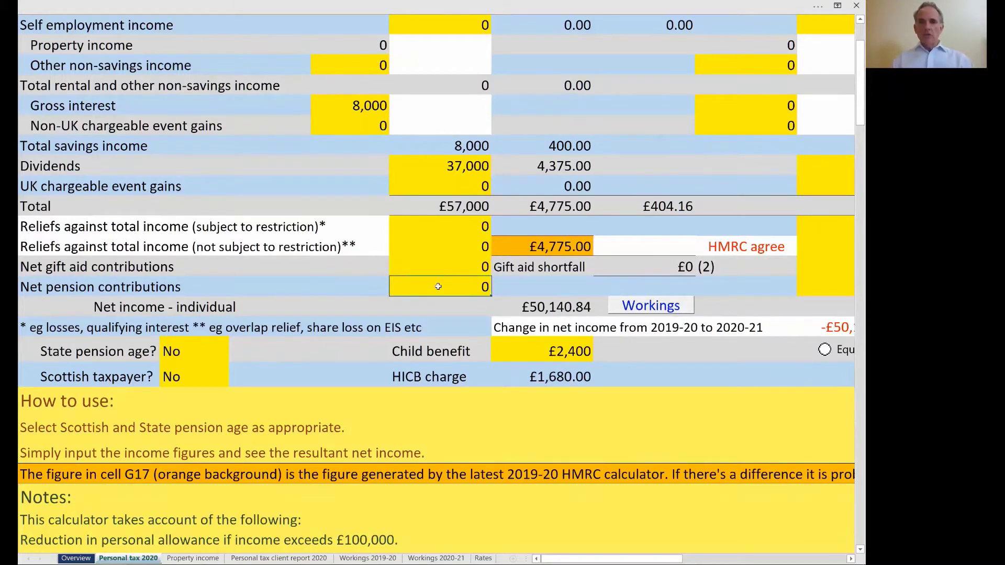
{"action": "scroll", "coordinate": [438, 286], "scroll_direction": "up", "scroll_amount": 3}
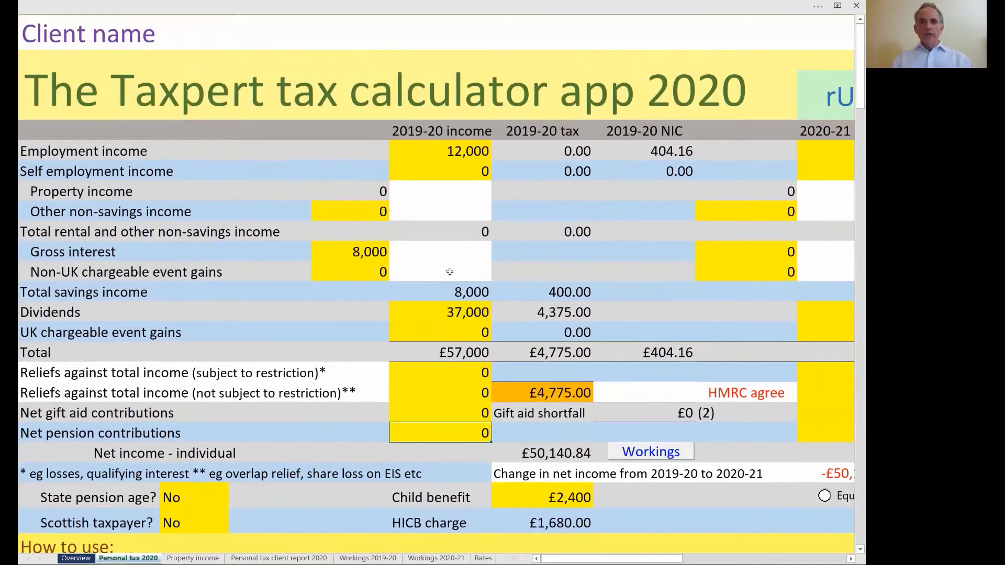
{"action": "scroll", "coordinate": [450, 272], "scroll_direction": "down", "scroll_amount": 3}
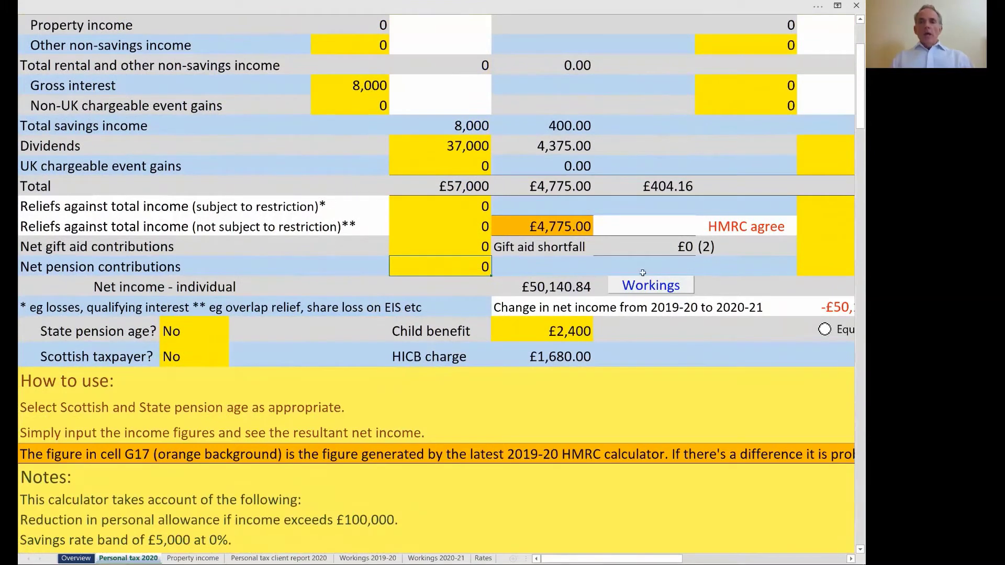
Step: Review the 2019-20 calculation workings
{"action": "left_click", "coordinate": [659, 289]}
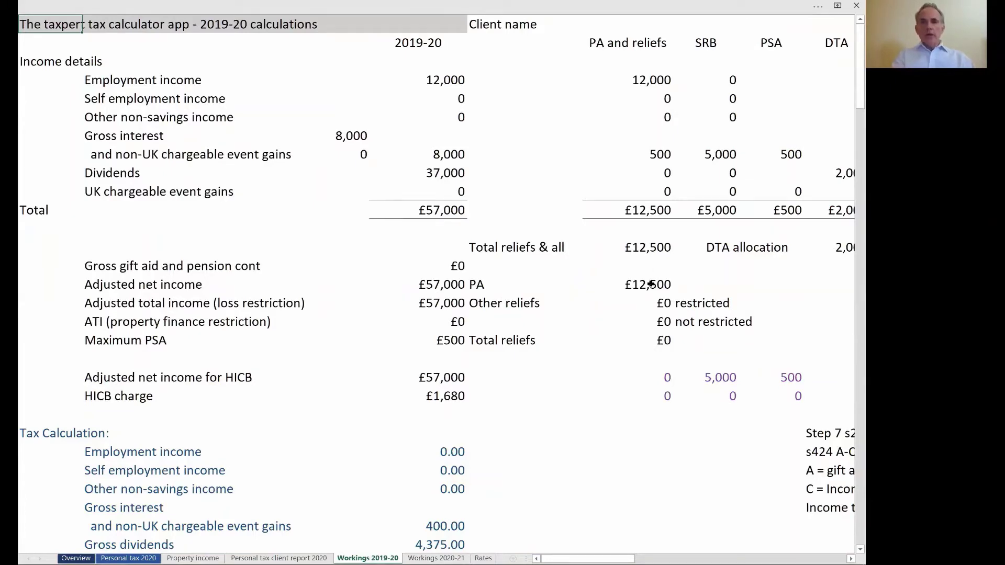
{"action": "scroll", "coordinate": [651, 284], "scroll_direction": "down", "scroll_amount": 3}
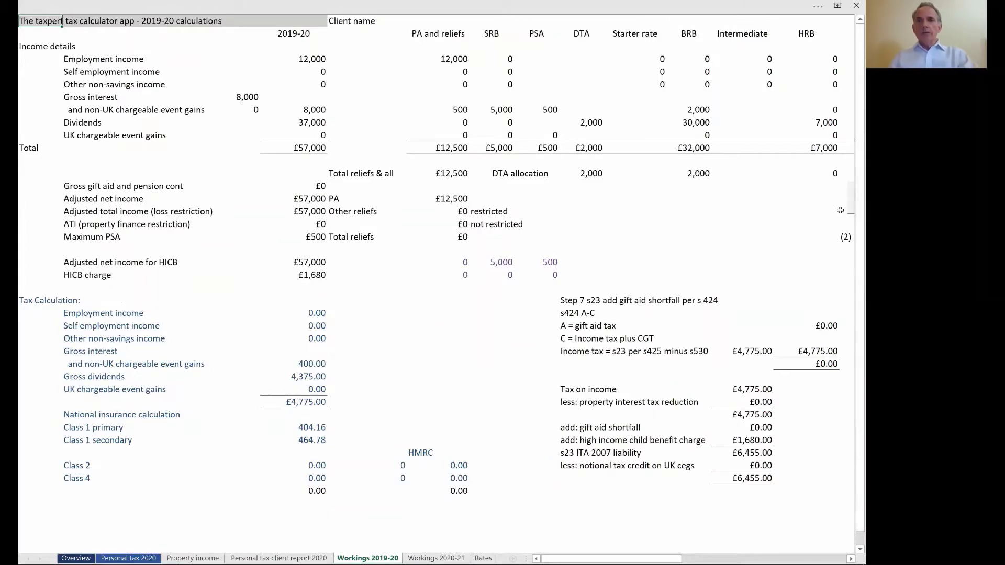
{"action": "scroll", "coordinate": [840, 210], "scroll_direction": "right", "scroll_amount": 3}
Step: Return to Personal tax 2020, read the Property income note, and open the Property income sheet
{"action": "left_click", "coordinate": [784, 192]}
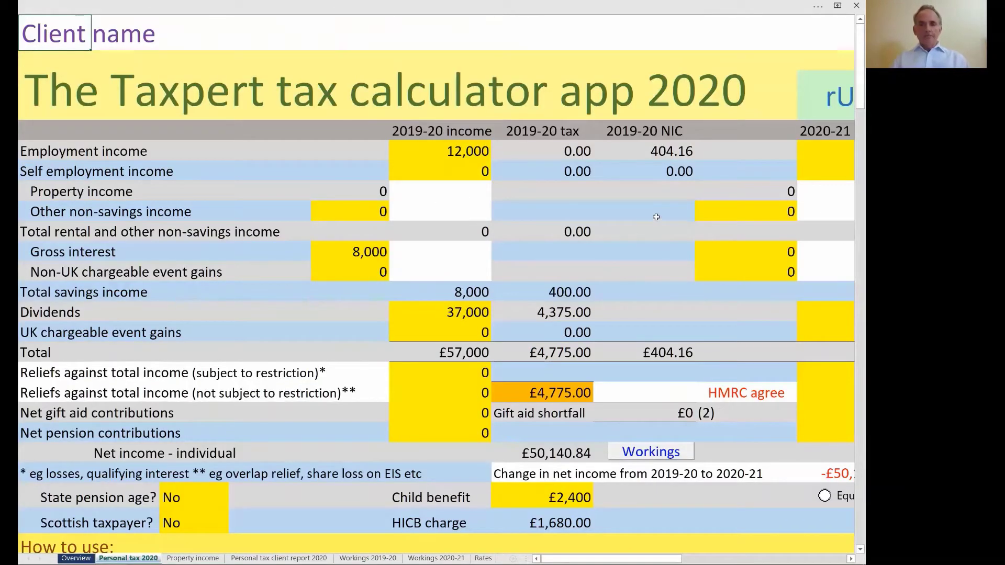
{"action": "scroll", "coordinate": [657, 217], "scroll_direction": "down", "scroll_amount": 3}
{"action": "scroll", "coordinate": [650, 214], "scroll_direction": "up", "scroll_amount": 3}
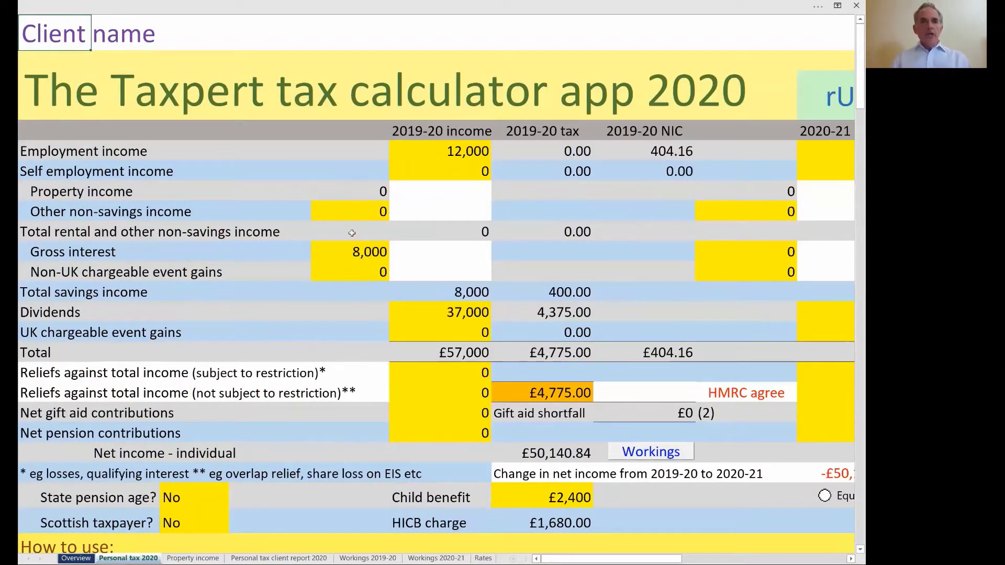
{"action": "left_click", "coordinate": [355, 193]}
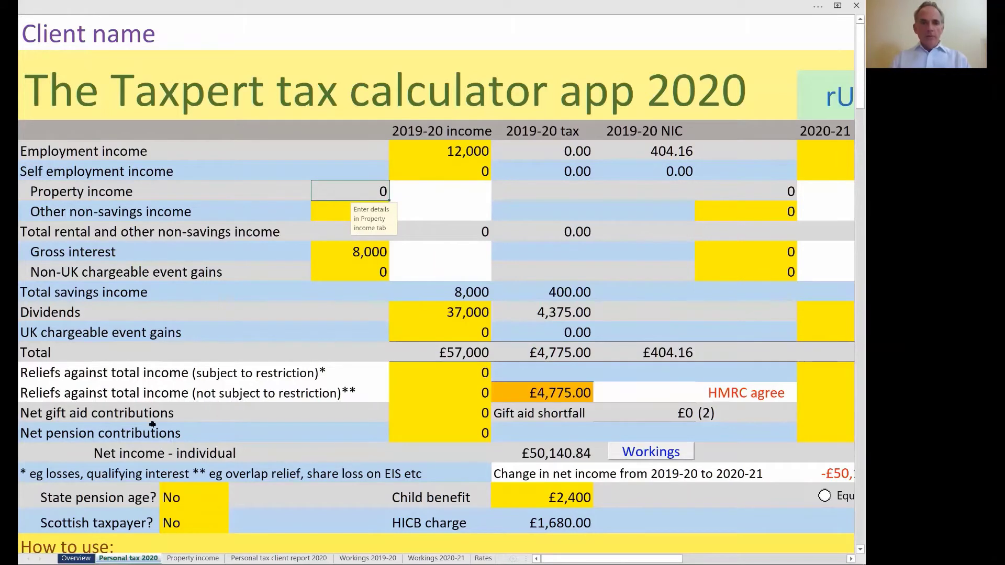
{"action": "left_click", "coordinate": [203, 557]}
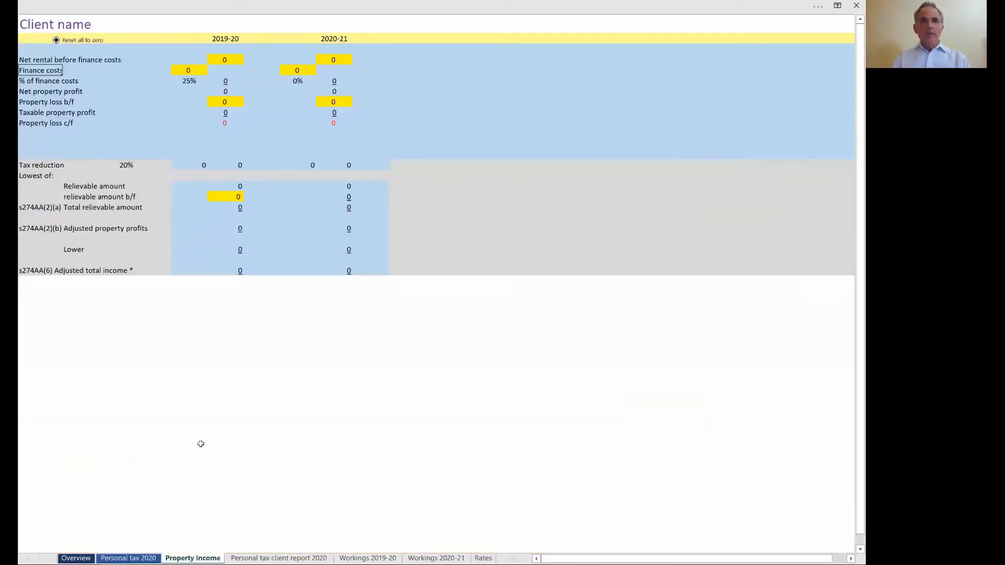
Step: Enter 2019-20 net rental before finance costs of 26,000 and finance costs of 14,000
{"action": "scroll", "coordinate": [200, 444], "scroll_direction": "up", "scroll_amount": 3}
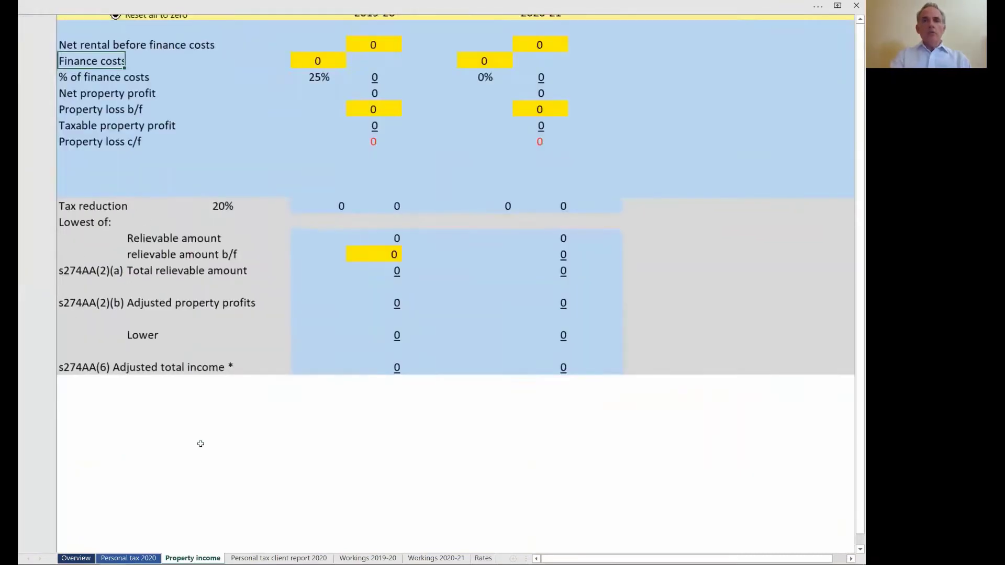
{"action": "scroll", "coordinate": [201, 444], "scroll_direction": "up", "scroll_amount": 3}
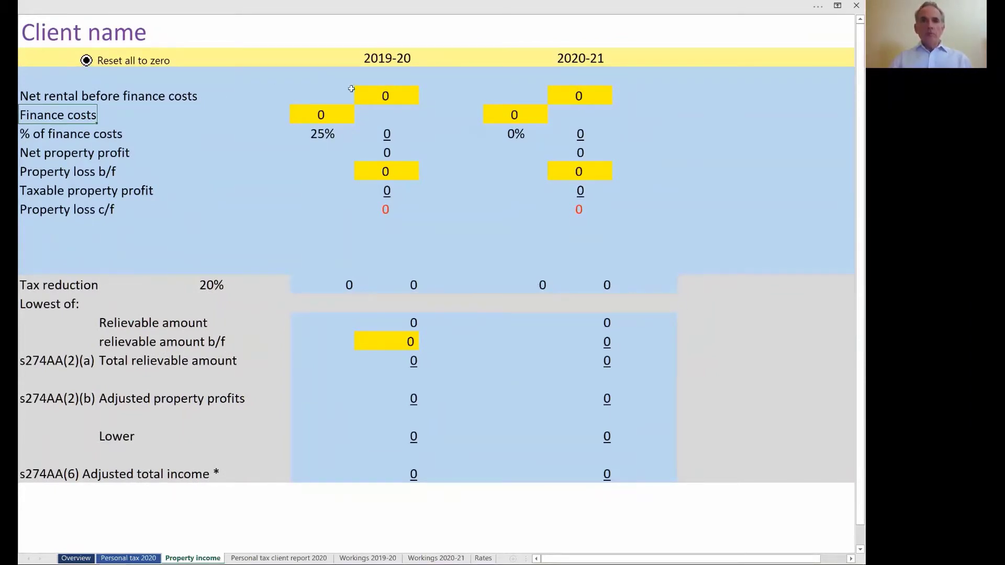
{"action": "left_click", "coordinate": [372, 96]}
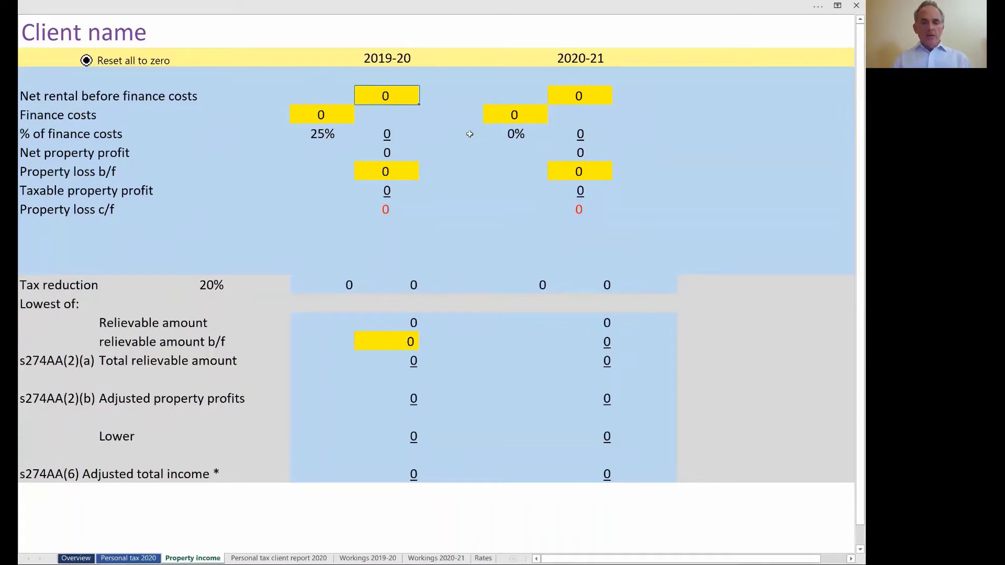
{"action": "type", "text": "26"}
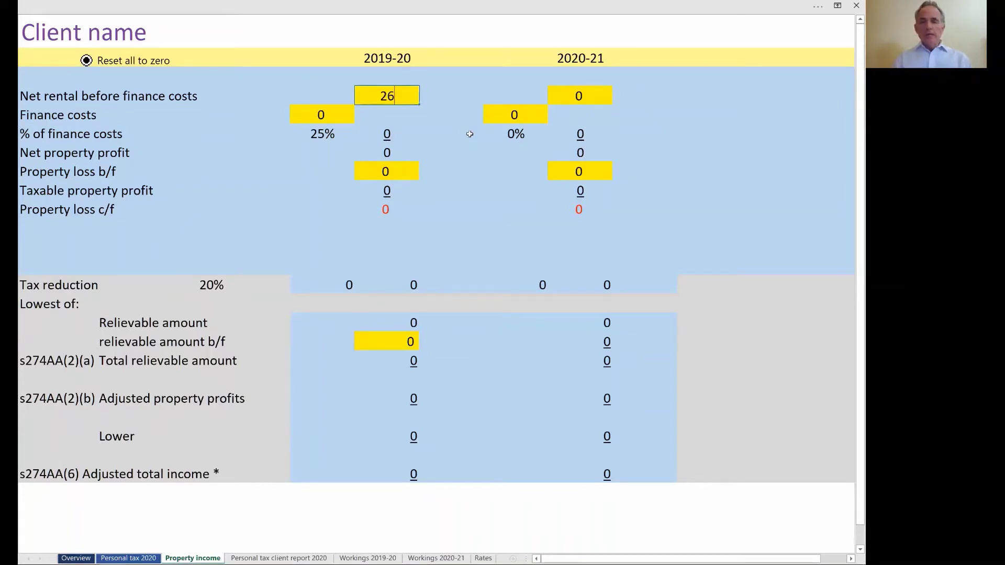
{"action": "type", "text": ",00000"}
{"action": "key", "text": "Return"}
{"action": "left_click", "coordinate": [326, 114]}
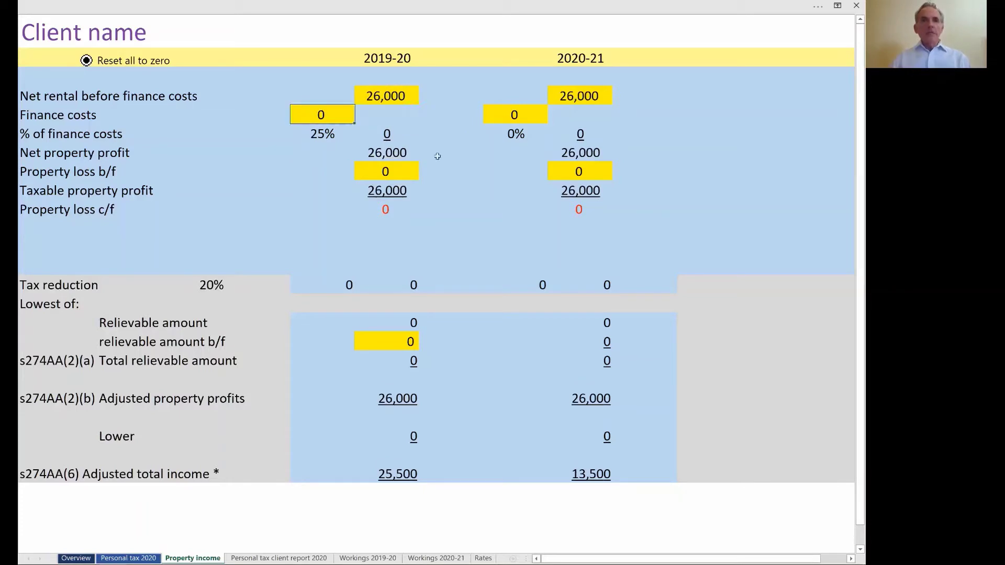
{"action": "type", "text": "14000"}
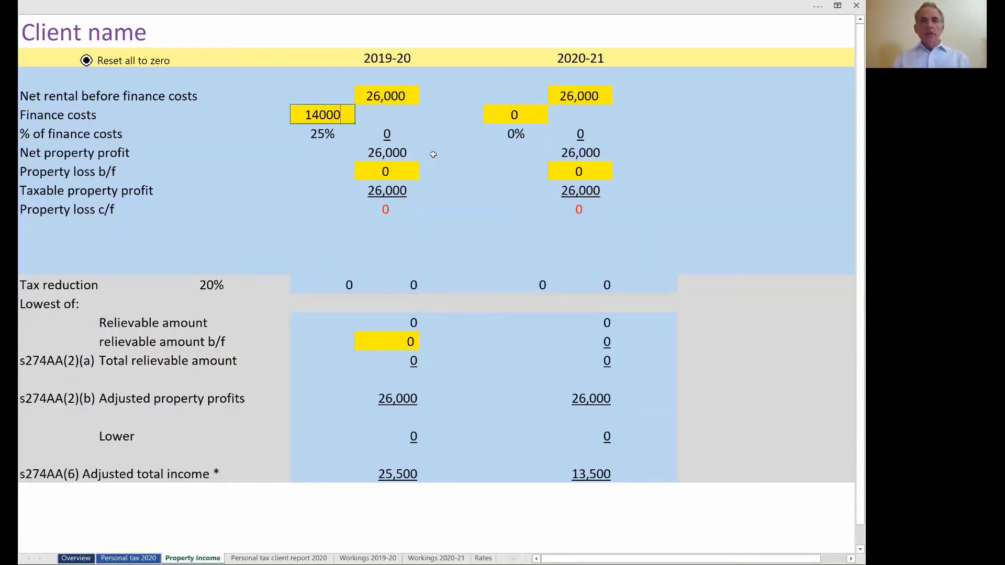
{"action": "key", "text": "Return"}
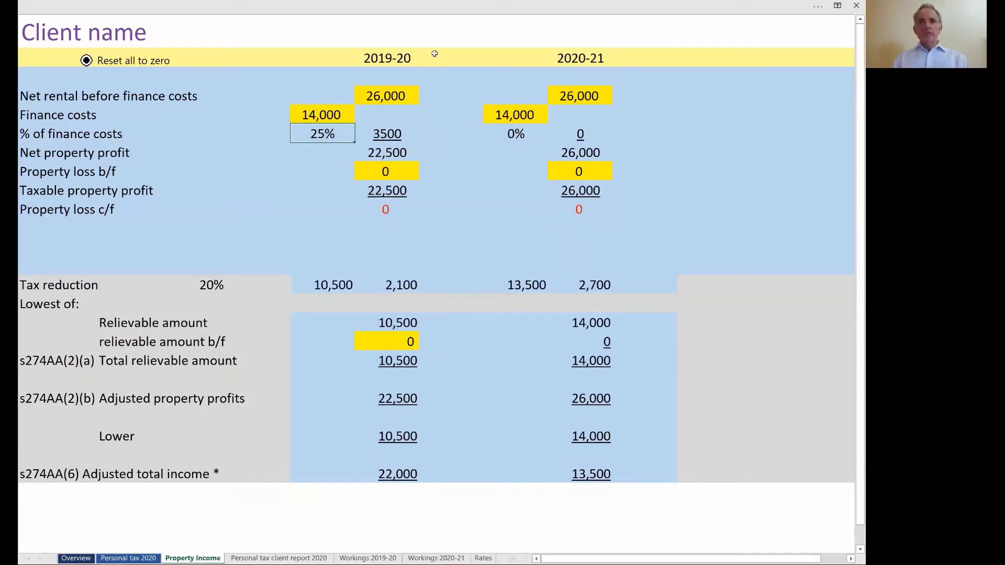
Step: Reset all property values to zero and re-enter 26,000 as 2019-20 net rental
{"action": "left_click", "coordinate": [151, 62]}
{"action": "left_click", "coordinate": [434, 324]}
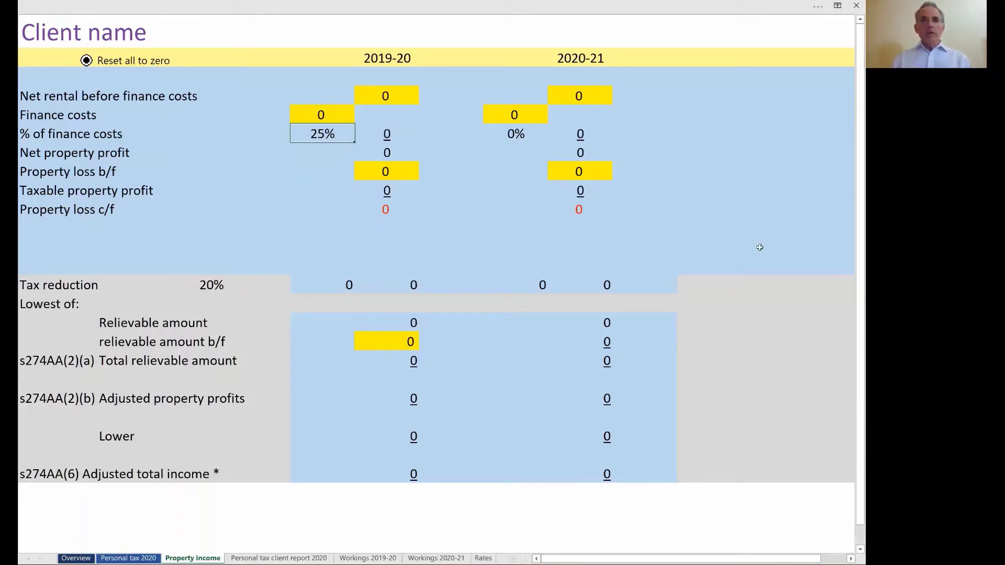
{"action": "key", "text": "Up"}
{"action": "key", "text": "Right"}
{"action": "key", "text": "Up"}
{"action": "type", "text": "26000"}
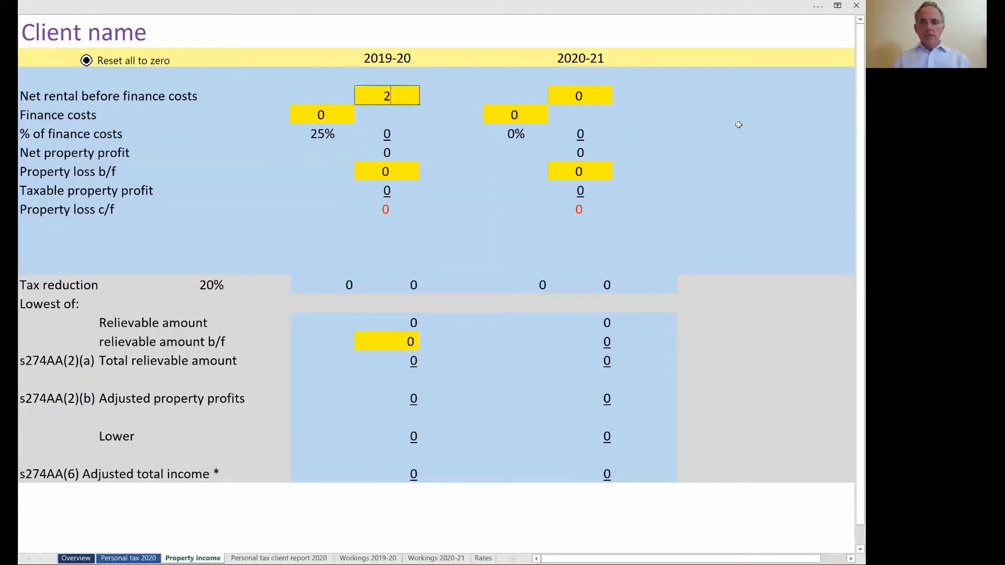
{"action": "key", "text": "Return"}
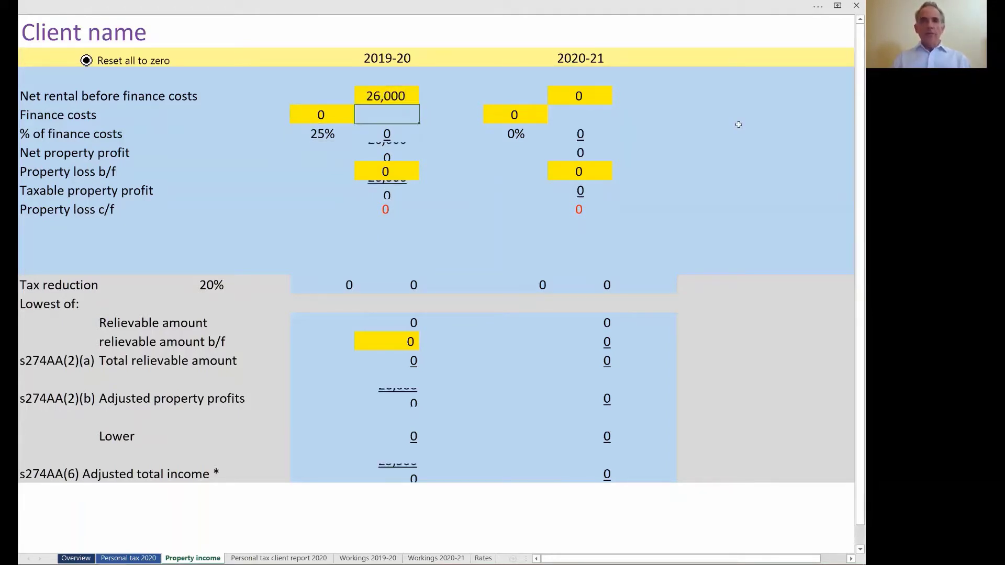
Step: Enter 14,000 finance costs for 2019-20 and check the 22,500 taxable property profit
{"action": "key", "text": "Left"}
{"action": "type", "text": "14000"}
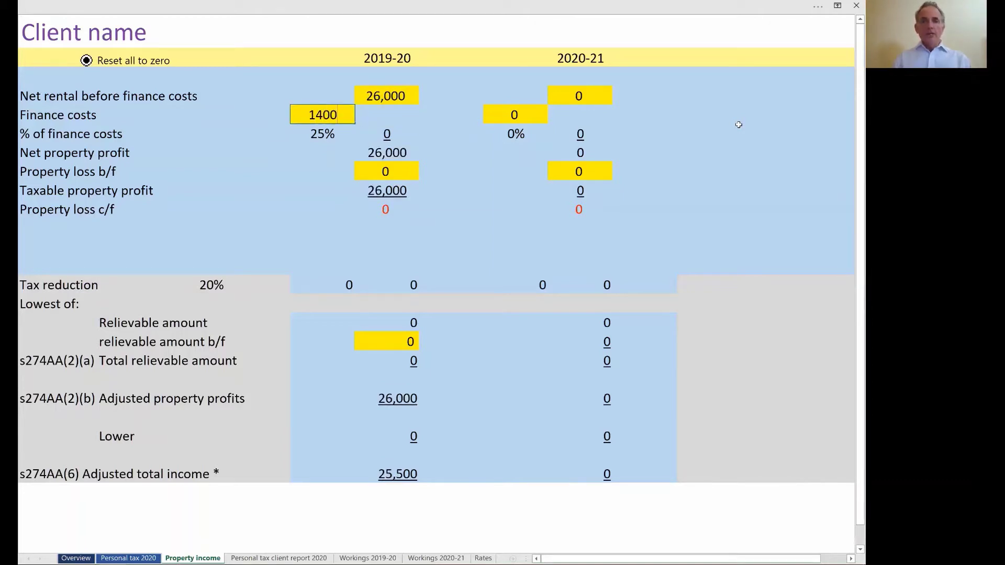
{"action": "key", "text": "Return"}
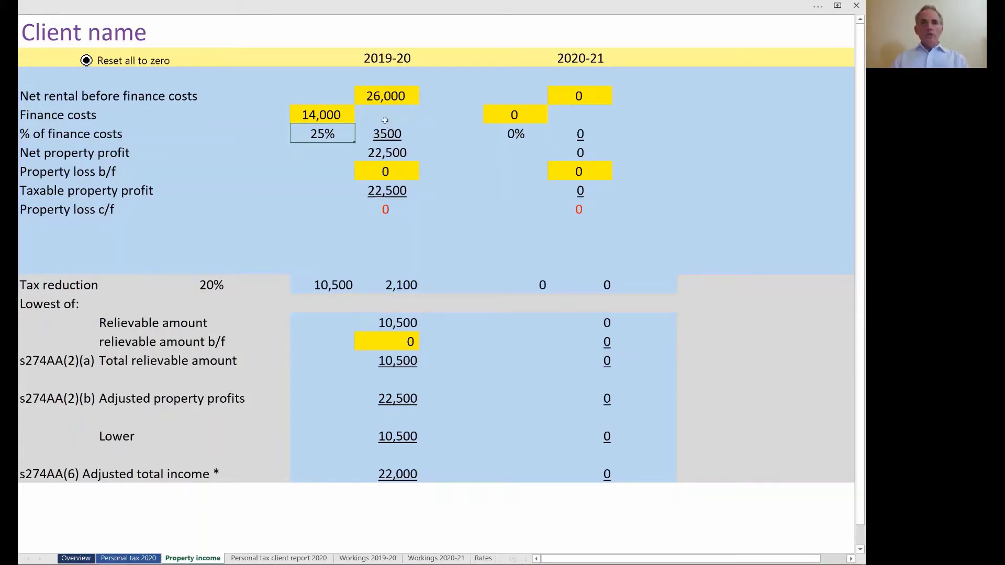
{"action": "left_click", "coordinate": [386, 194]}
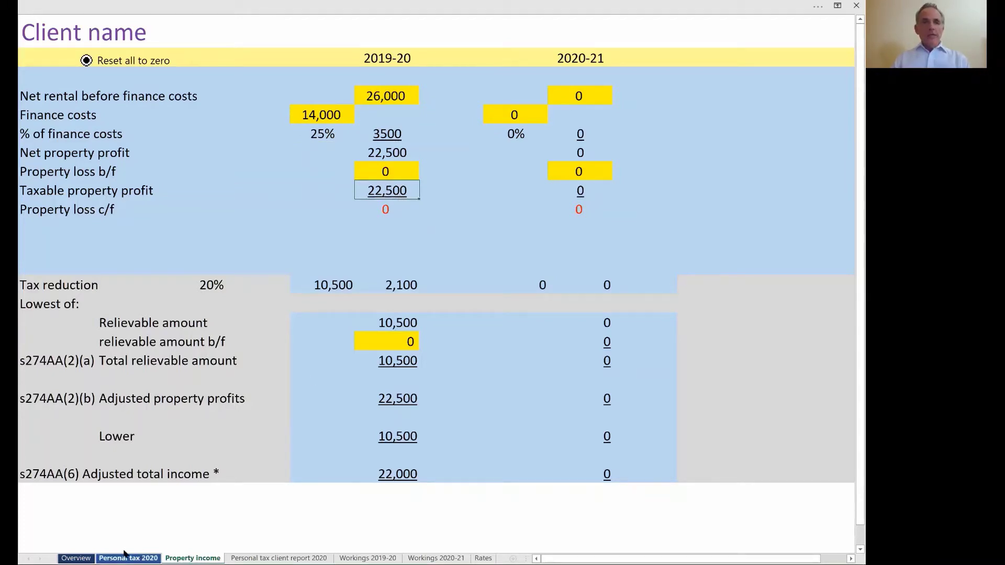
{"action": "left_click", "coordinate": [129, 558]}
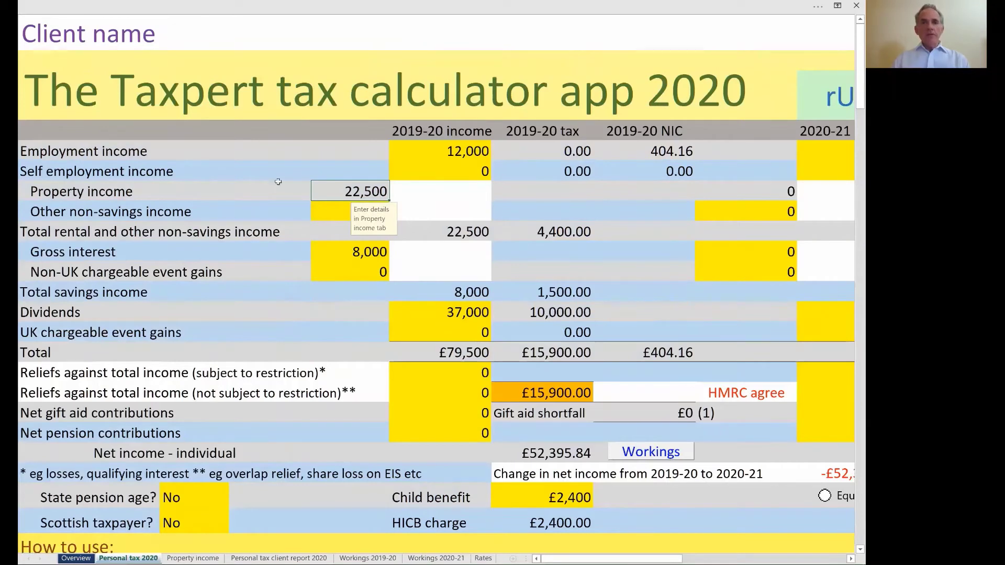
{"action": "left_click", "coordinate": [285, 167]}
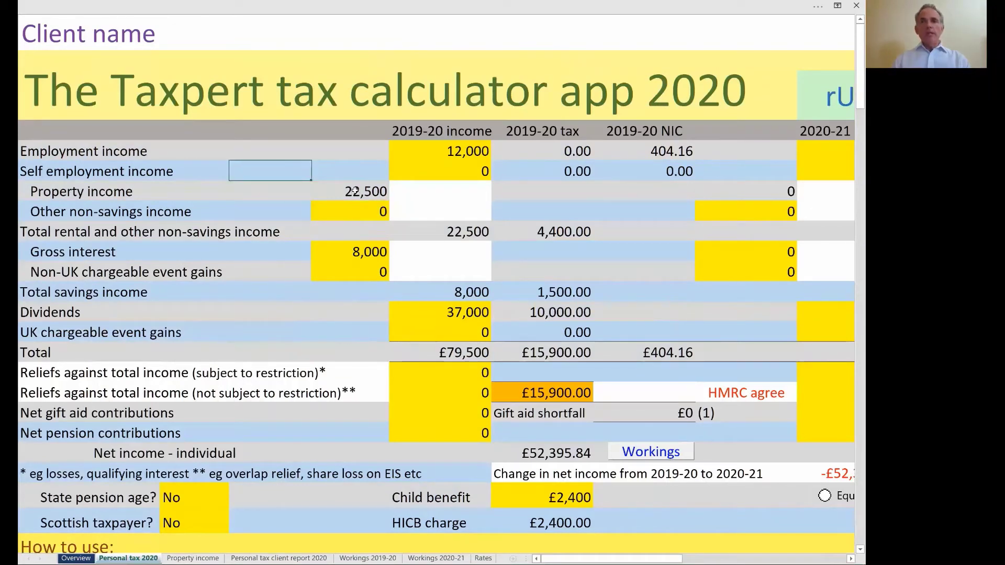
{"action": "left_click", "coordinate": [335, 190]}
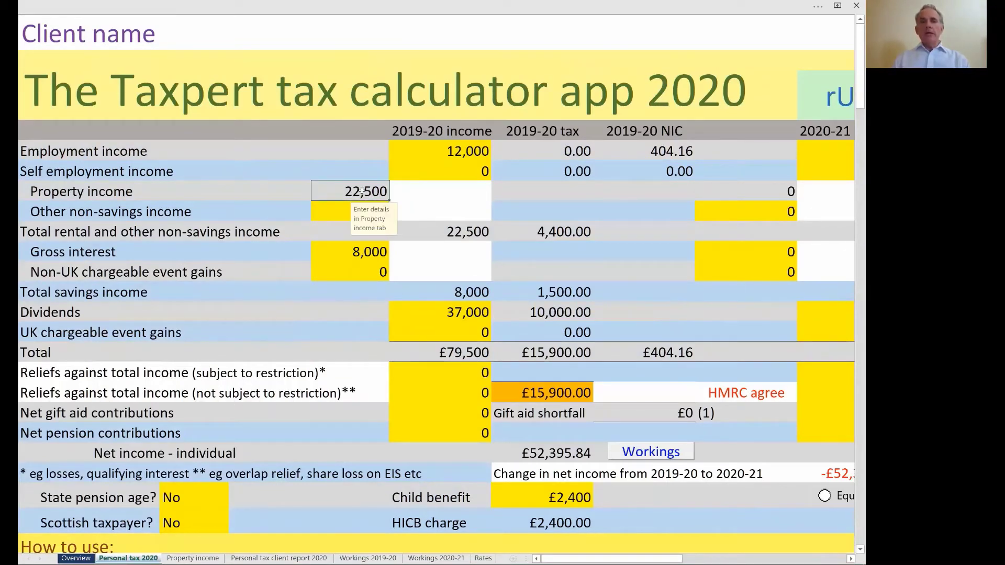
{"action": "left_click", "coordinate": [291, 170]}
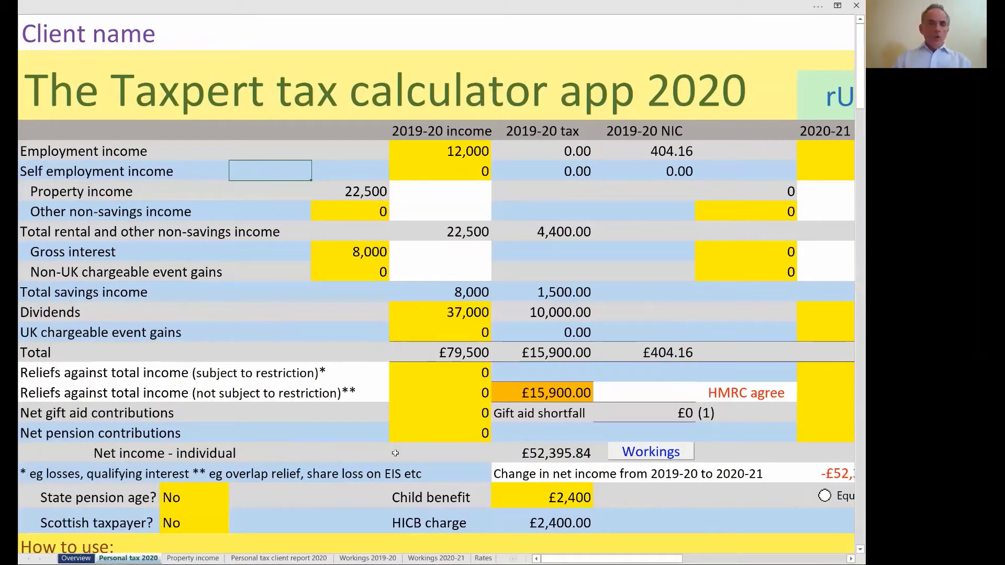
{"action": "left_click", "coordinate": [195, 558]}
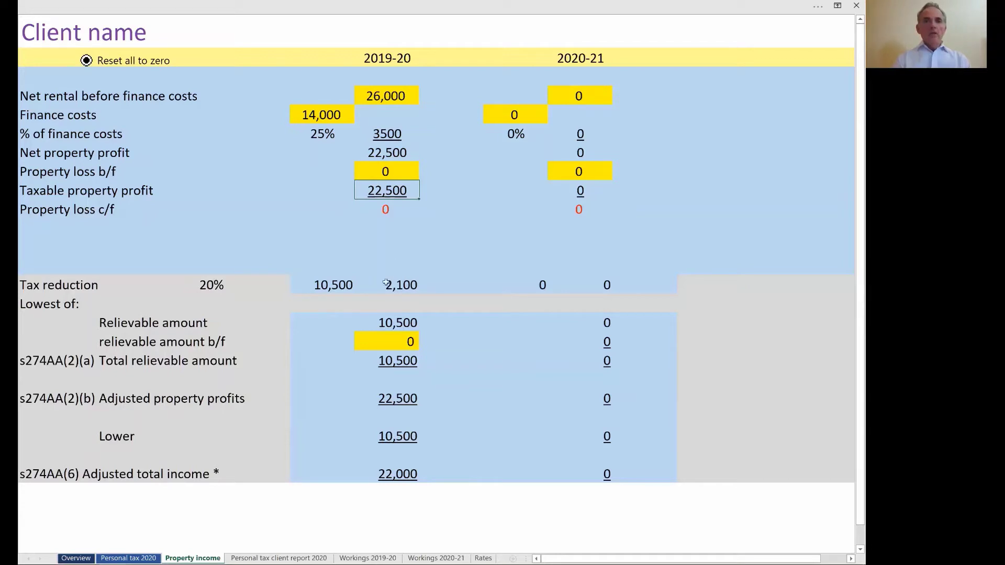
Step: Check the 10,500 tax reduction, 22,500 adjusted profits and 22,000 adjusted income, then open the client report
{"action": "left_click", "coordinate": [337, 286]}
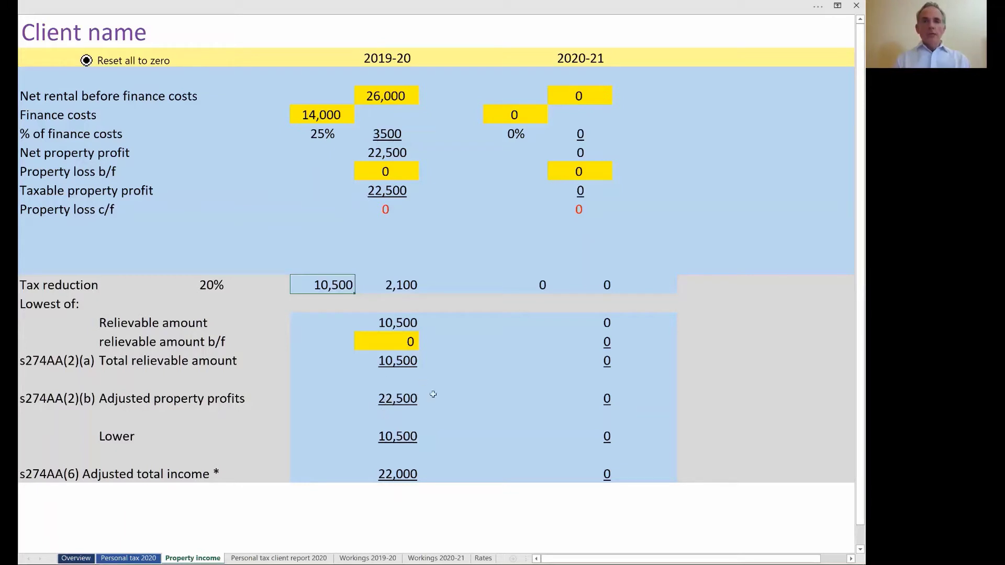
{"action": "left_click", "coordinate": [392, 398]}
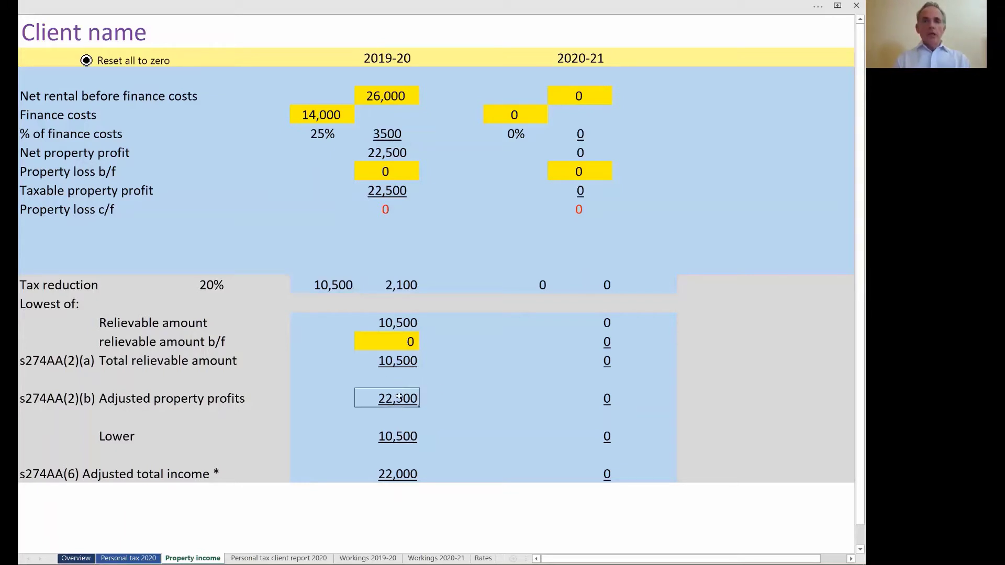
{"action": "left_click", "coordinate": [395, 470]}
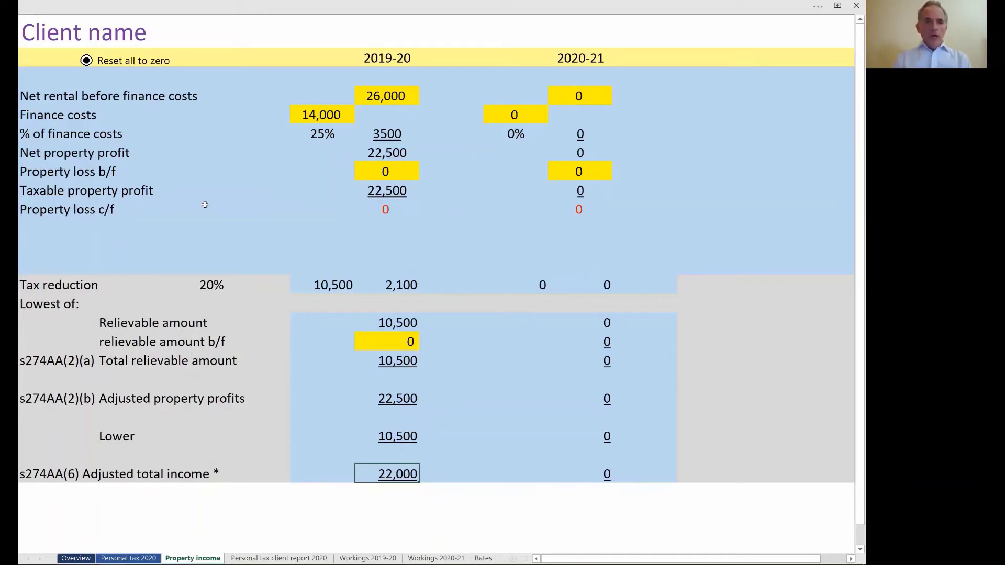
{"action": "left_click", "coordinate": [269, 558]}
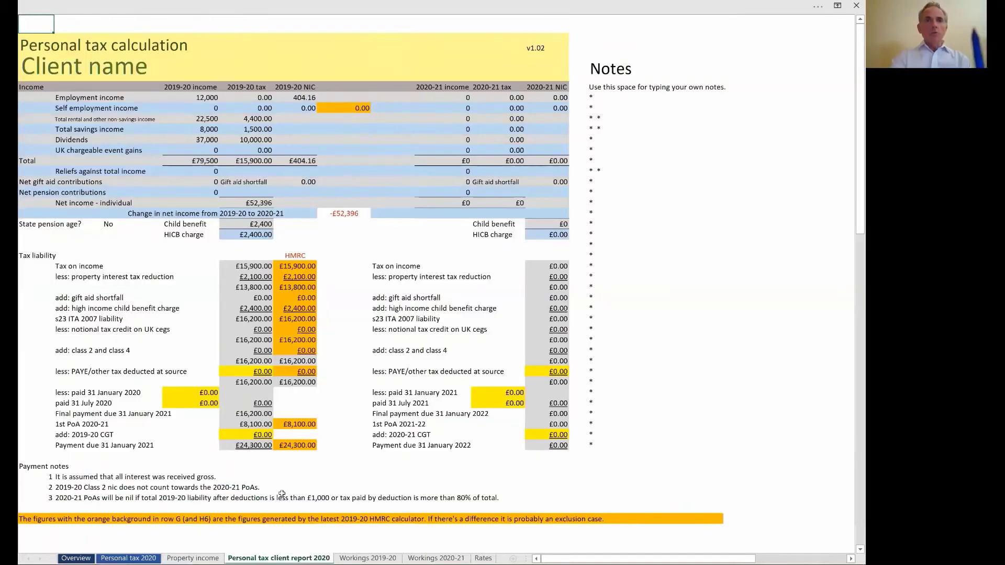
{"action": "scroll", "coordinate": [281, 494], "scroll_direction": "up", "scroll_amount": 5, "text": "ctrl"}
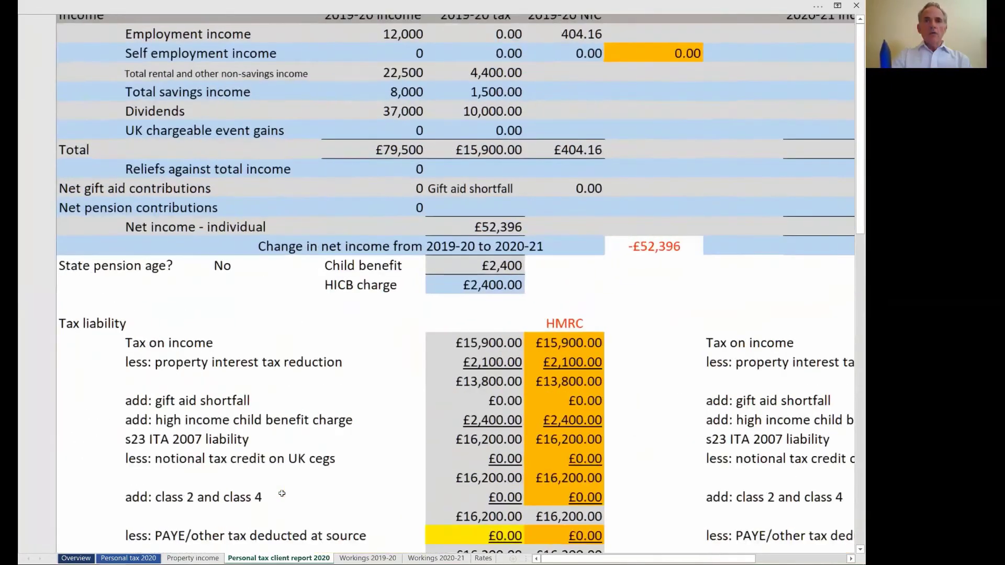
{"action": "scroll", "coordinate": [282, 494], "scroll_direction": "up", "scroll_amount": 5}
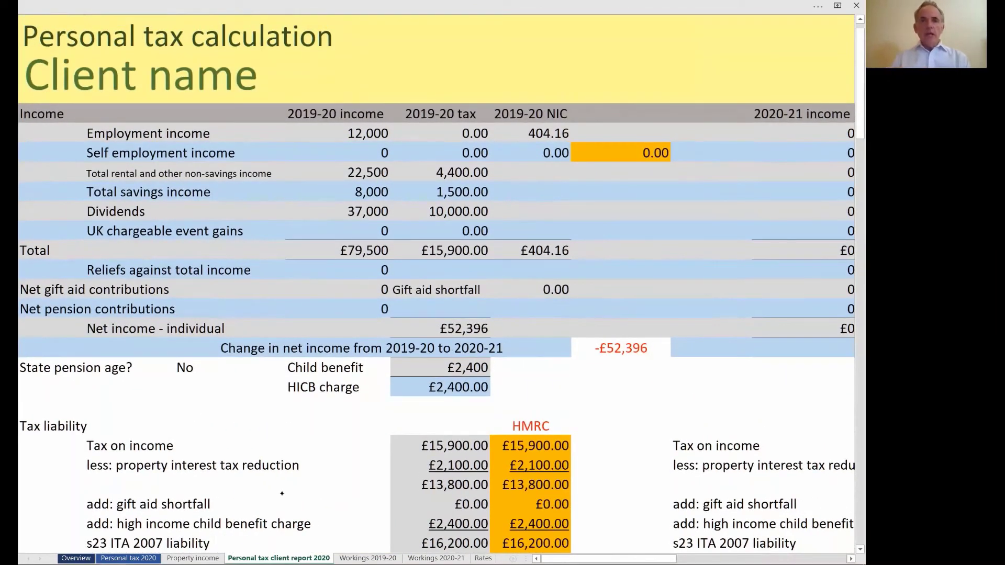
{"action": "scroll", "coordinate": [282, 494], "scroll_direction": "down", "scroll_amount": 4}
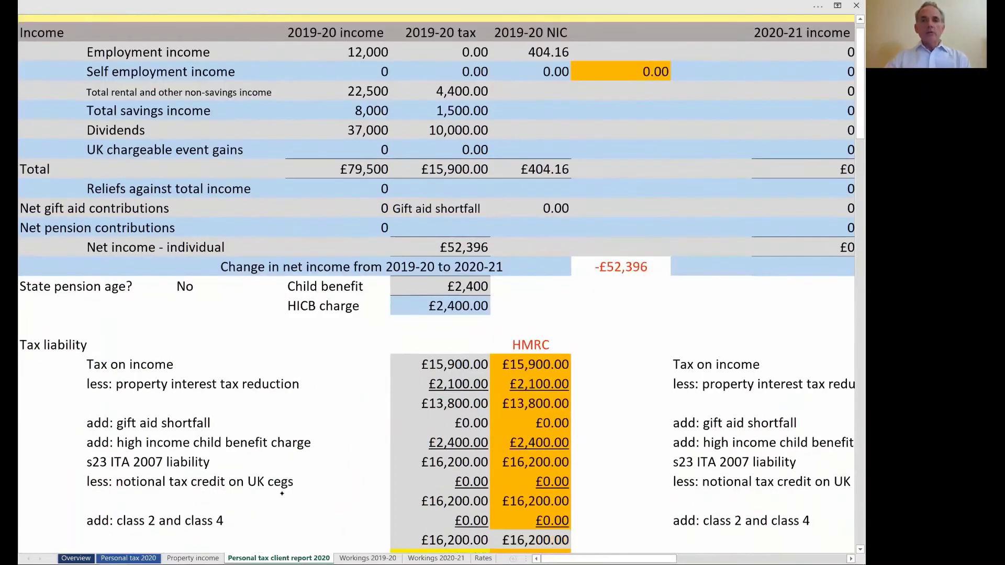
{"action": "scroll", "coordinate": [282, 494], "scroll_direction": "down", "scroll_amount": 2}
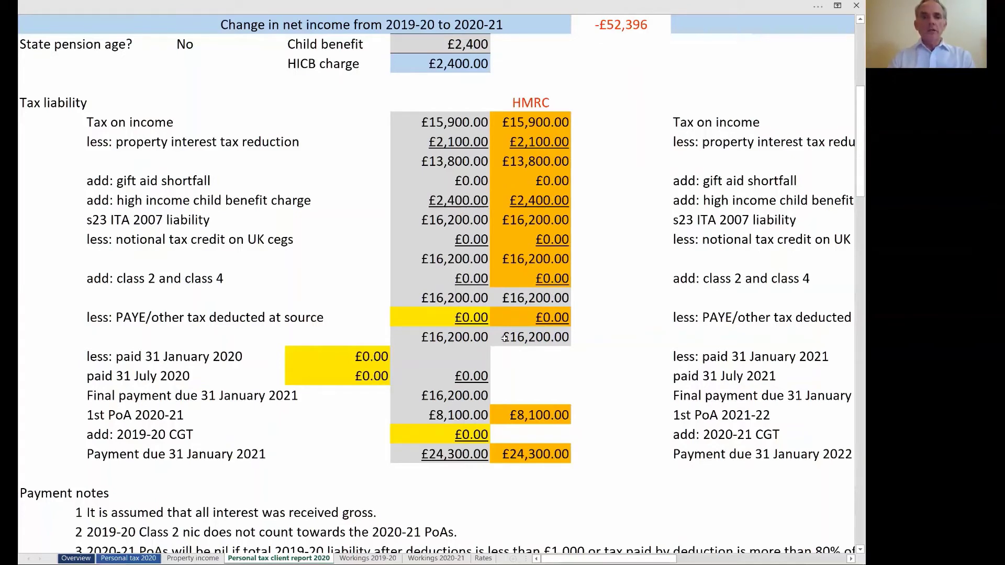
{"action": "left_click", "coordinate": [321, 354]}
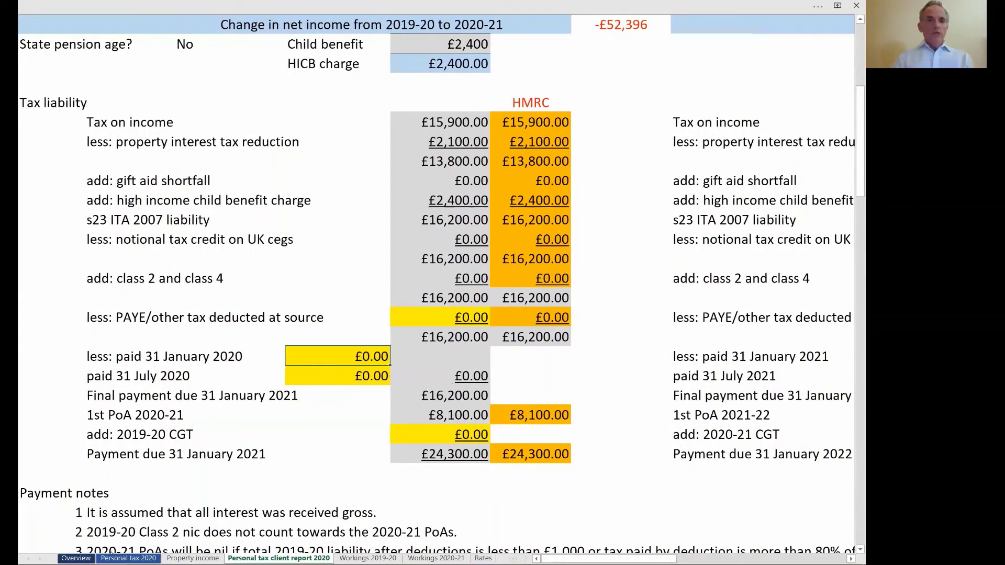
Step: Switch to the Personal tax 2020 sheet and scroll across its 2019-20 and 2020-21 income columns
{"action": "left_click", "coordinate": [126, 558]}
{"action": "scroll", "coordinate": [135, 559], "scroll_direction": "down", "scroll_amount": 2}
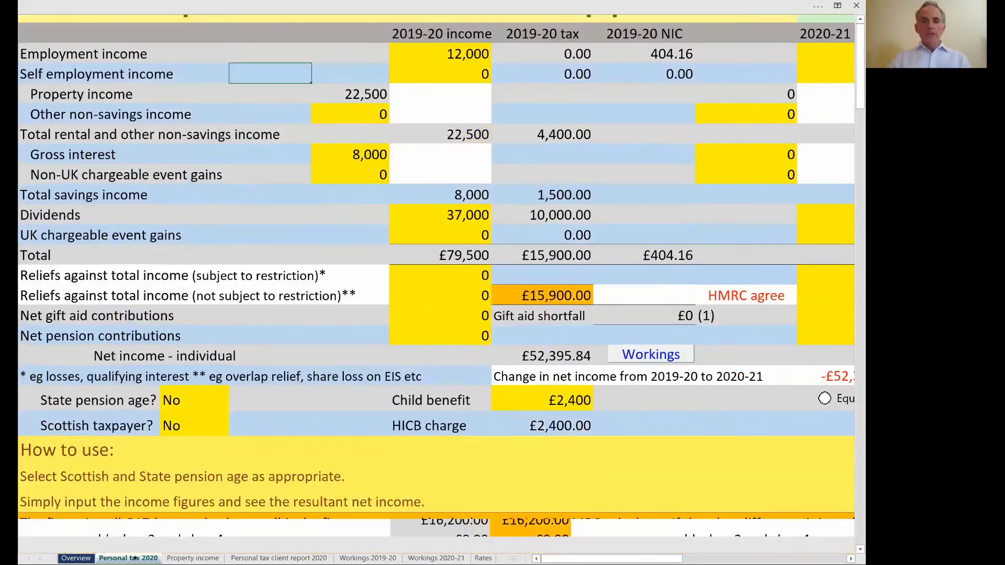
{"action": "scroll", "coordinate": [135, 559], "scroll_direction": "up", "scroll_amount": 1}
{"action": "scroll", "coordinate": [135, 559], "scroll_direction": "up", "scroll_amount": 2}
{"action": "scroll", "coordinate": [135, 559], "scroll_direction": "right", "scroll_amount": 10}
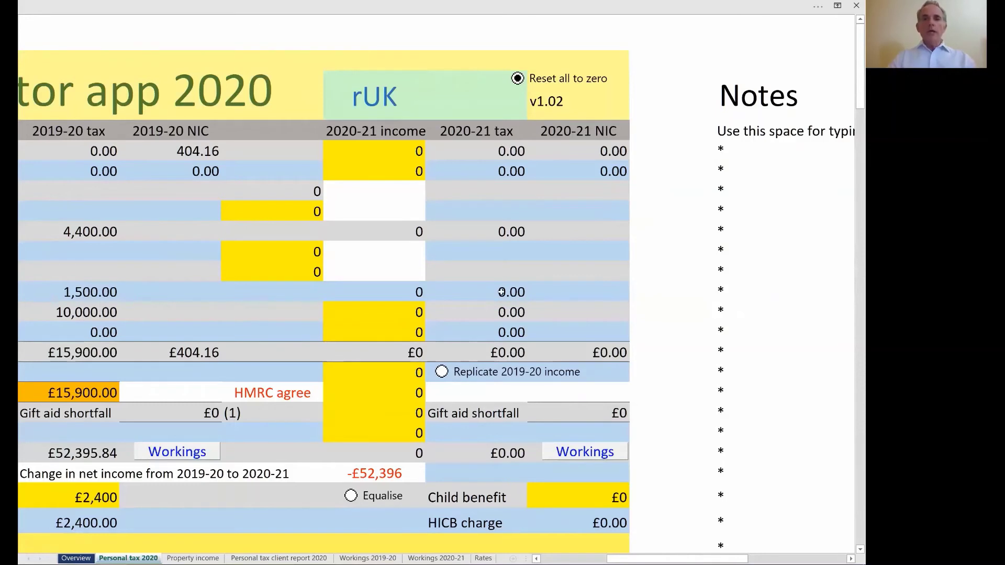
{"action": "scroll", "coordinate": [502, 292], "scroll_direction": "left", "scroll_amount": 1}
{"action": "scroll", "coordinate": [501, 292], "scroll_direction": "left", "scroll_amount": 2}
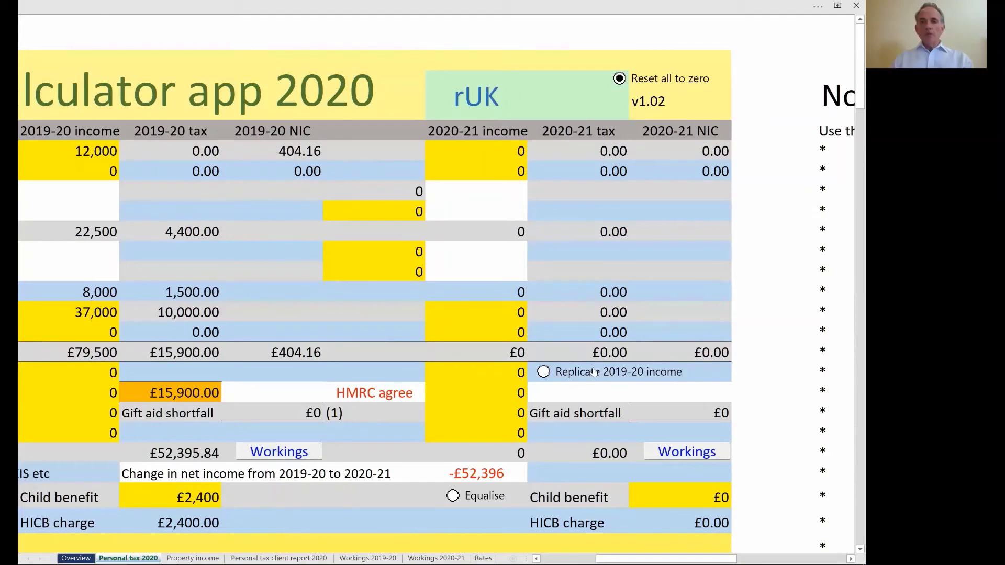
{"action": "scroll", "coordinate": [594, 373], "scroll_direction": "left", "scroll_amount": 5}
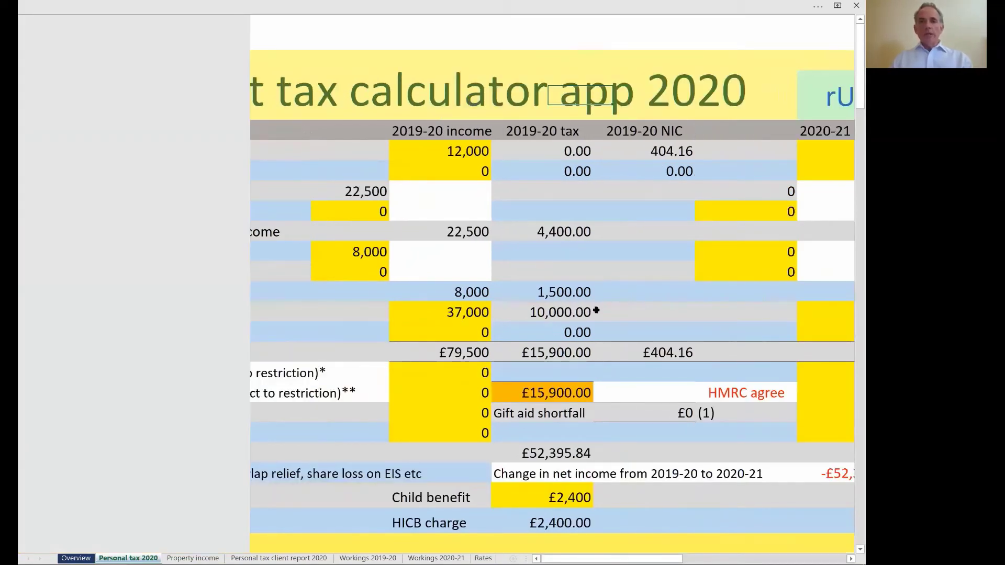
{"action": "scroll", "coordinate": [595, 311], "scroll_direction": "right", "scroll_amount": 5}
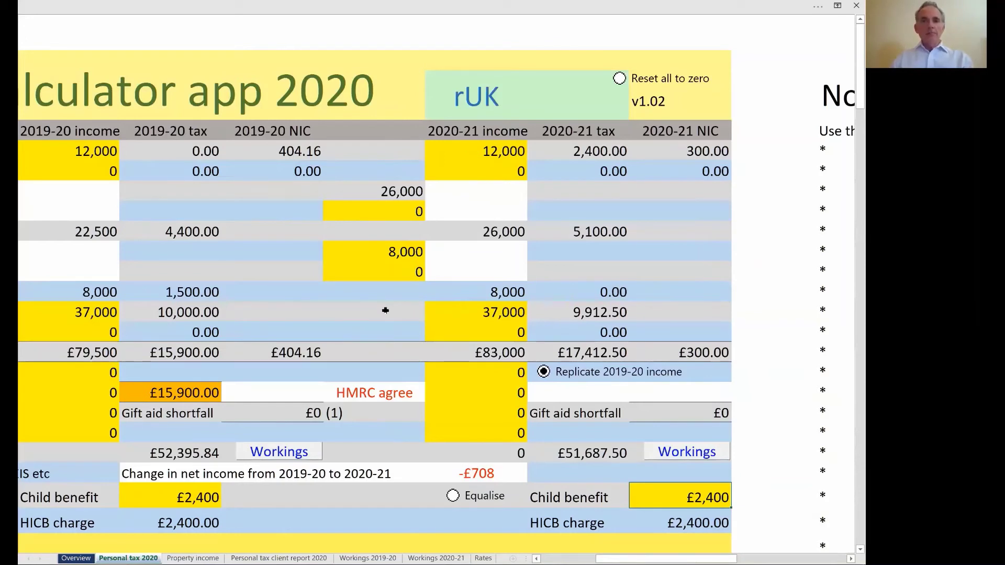
{"action": "scroll", "coordinate": [385, 311], "scroll_direction": "left", "scroll_amount": 1}
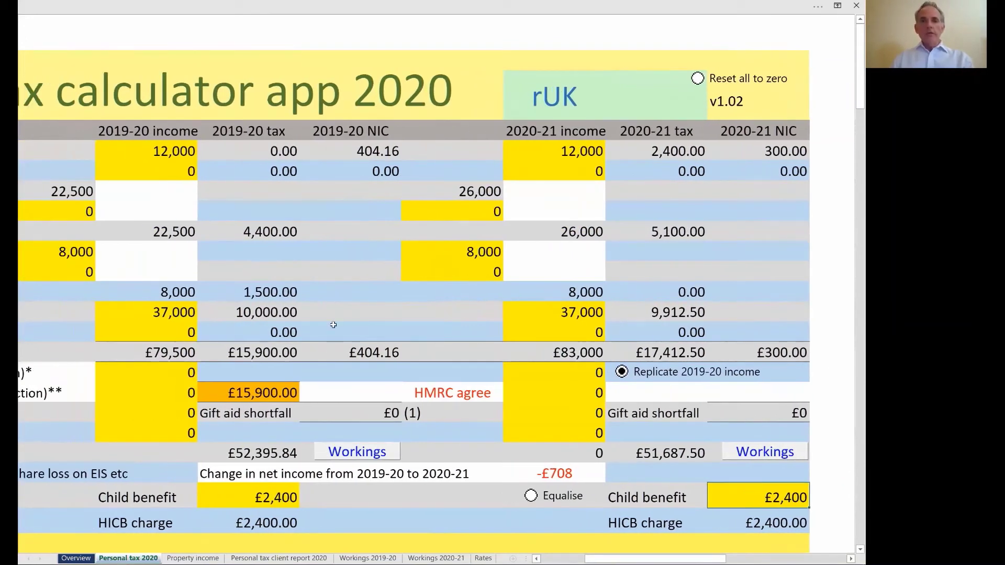
{"action": "left_click", "coordinate": [157, 356]}
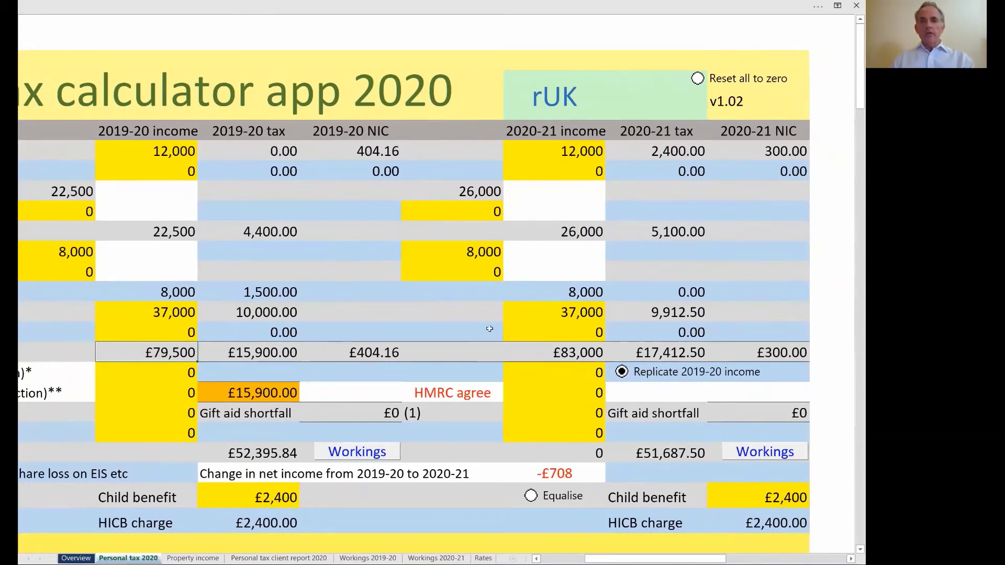
{"action": "left_click", "coordinate": [463, 190]}
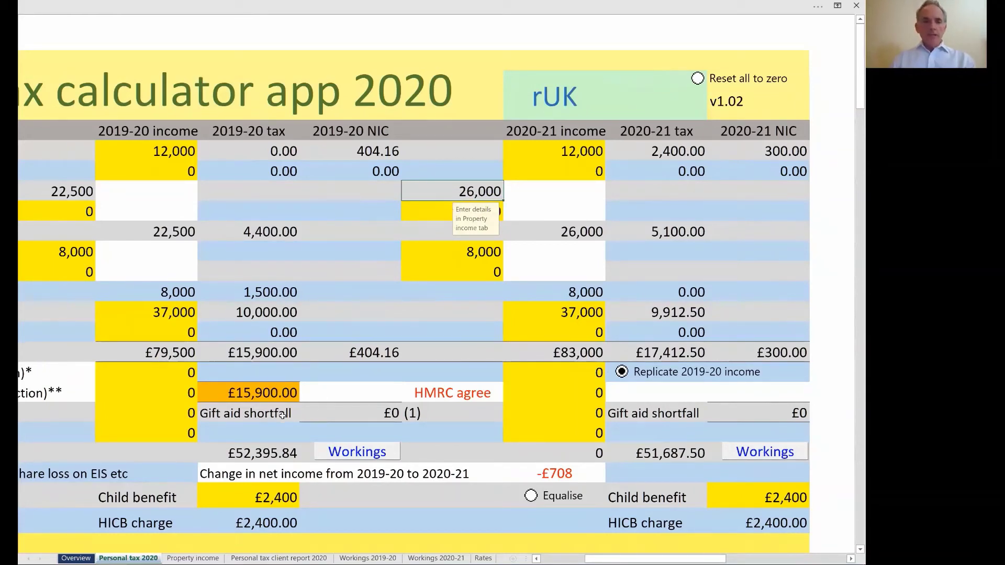
{"action": "left_click", "coordinate": [186, 554]}
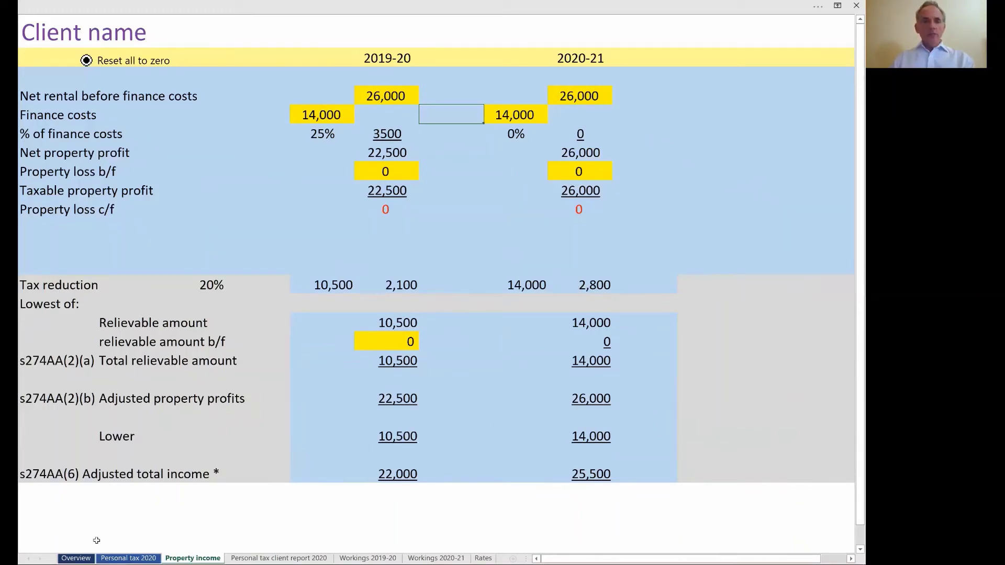
{"action": "left_click", "coordinate": [119, 556]}
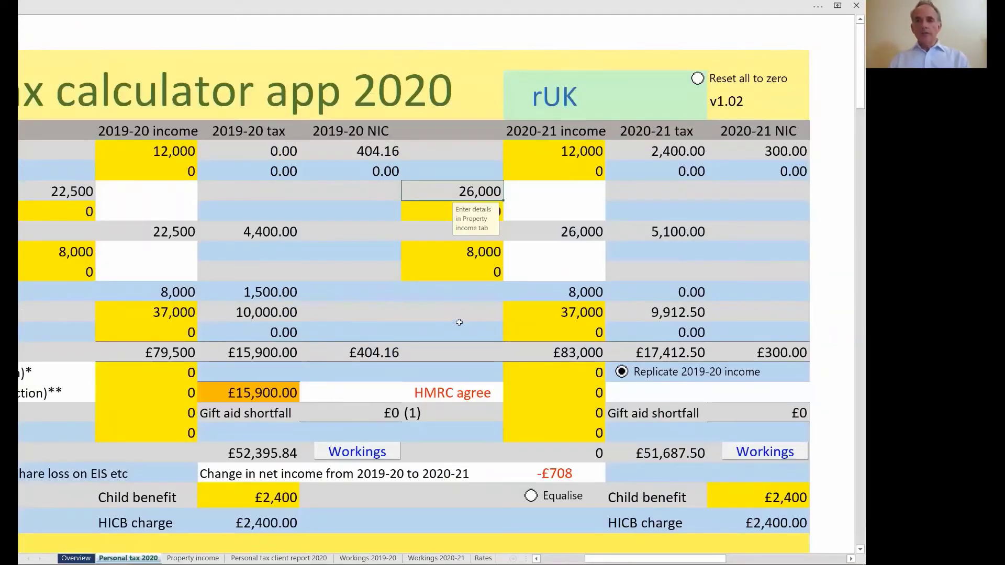
{"action": "left_click", "coordinate": [614, 215]}
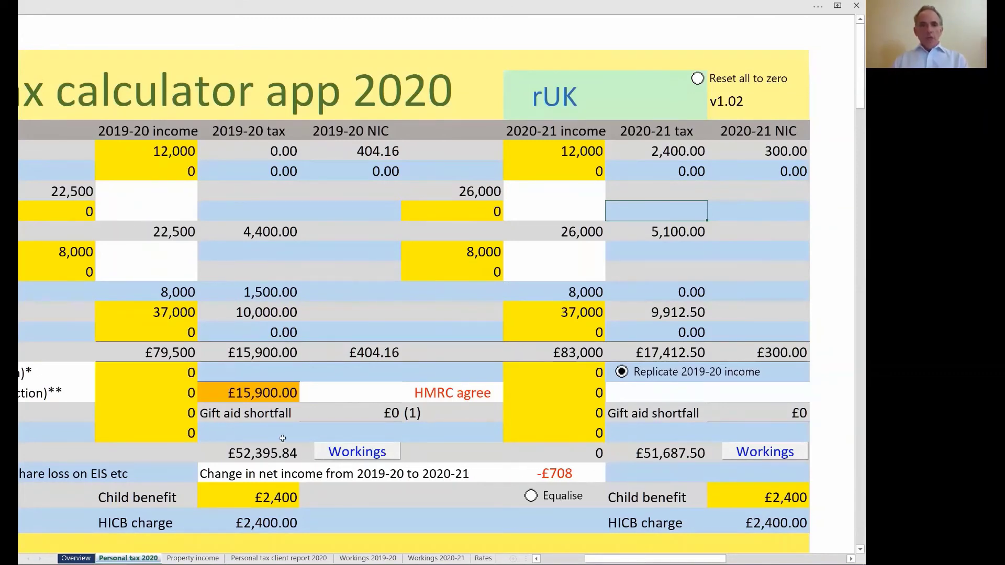
Step: Equalise 2020-21 net income to the 2019-20 £52,395.84 and confirm the £0 change
{"action": "left_click", "coordinate": [240, 453]}
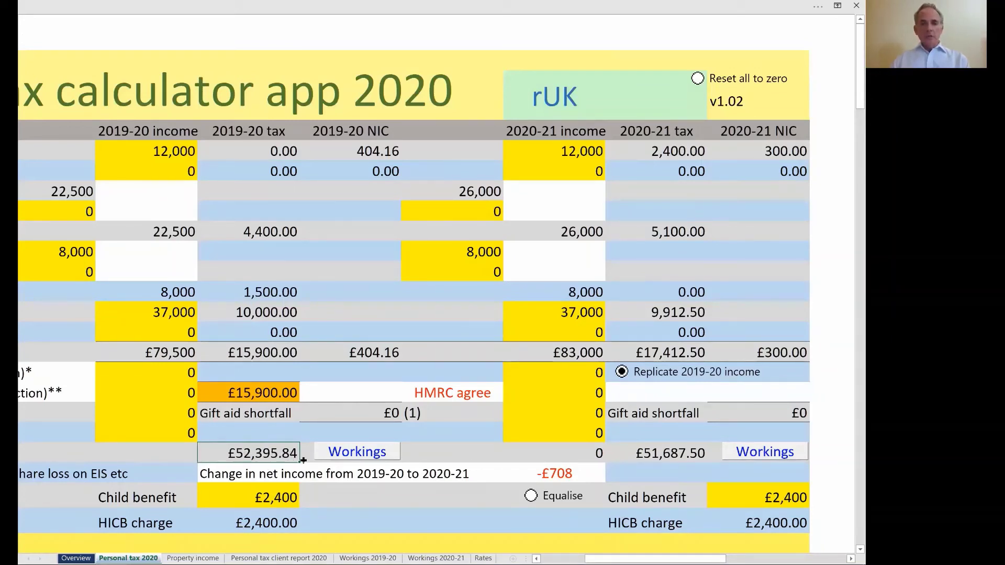
{"action": "left_click", "coordinate": [683, 454]}
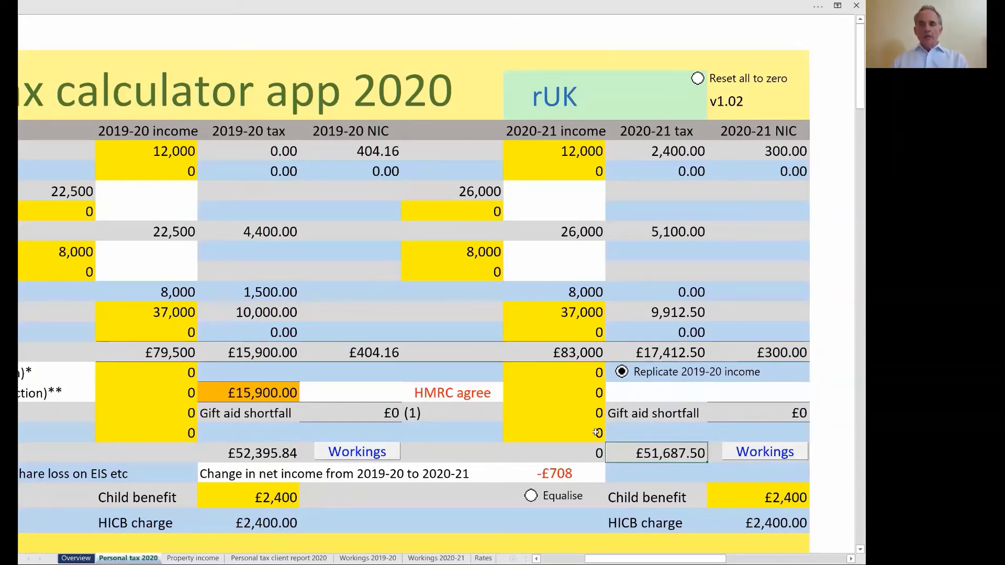
{"action": "left_click", "coordinate": [557, 498]}
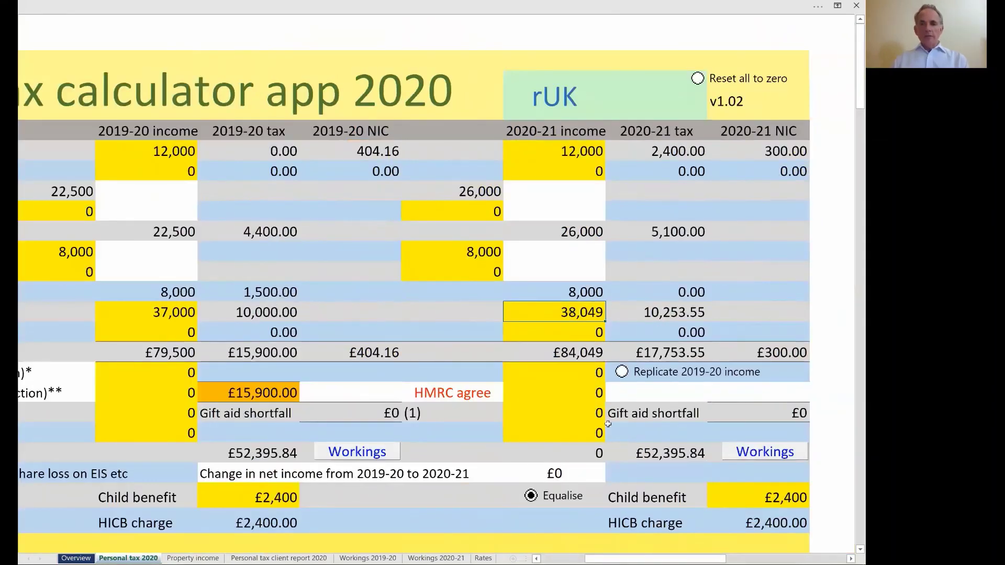
{"action": "left_click", "coordinate": [660, 453]}
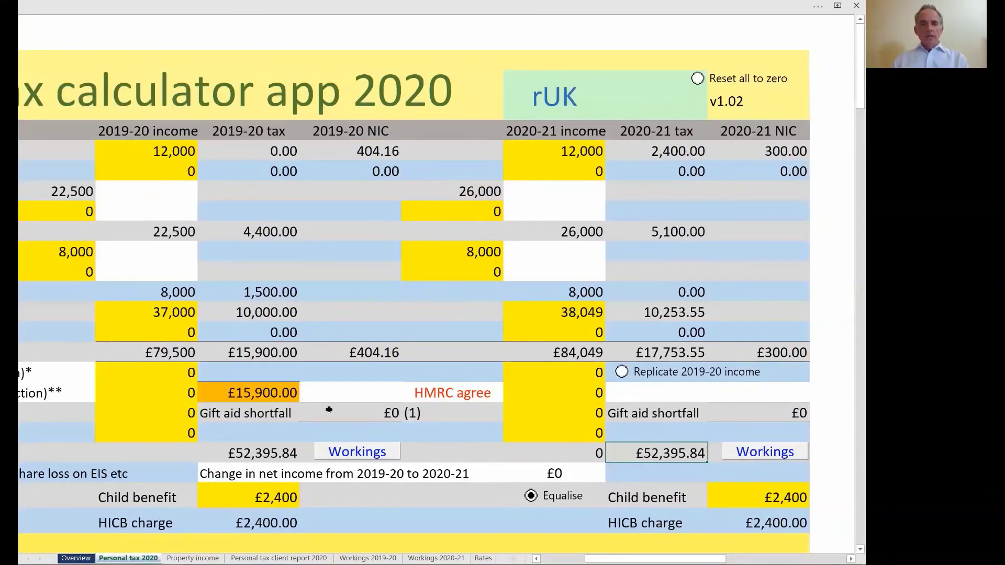
{"action": "left_click", "coordinate": [253, 454]}
{"action": "left_click_drag", "start_coordinate": [220, 473], "coordinate": [458, 478]}
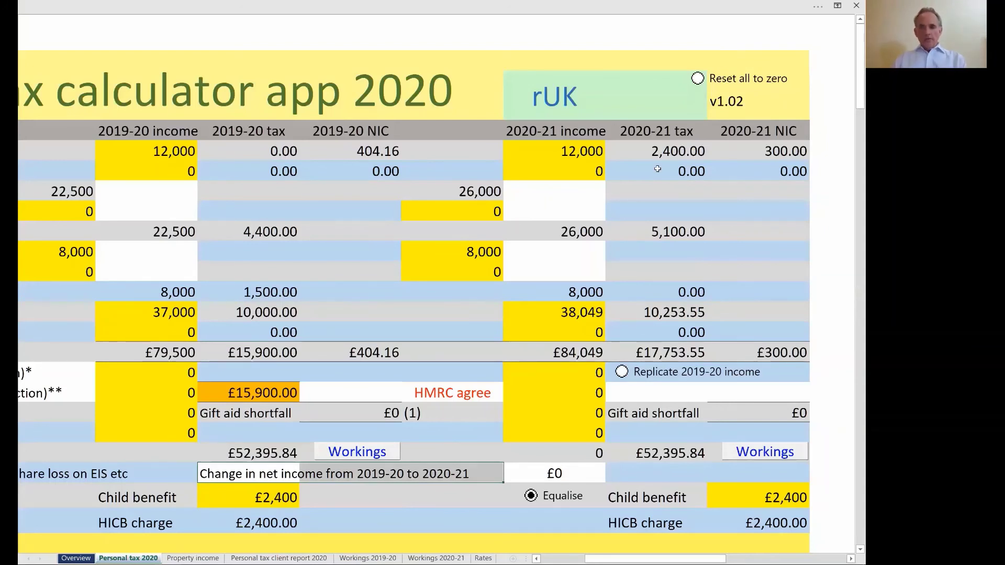
Step: Reset all Personal tax 2020 figures to zero, then reset the Property income sheet to zero
{"action": "left_click", "coordinate": [722, 78]}
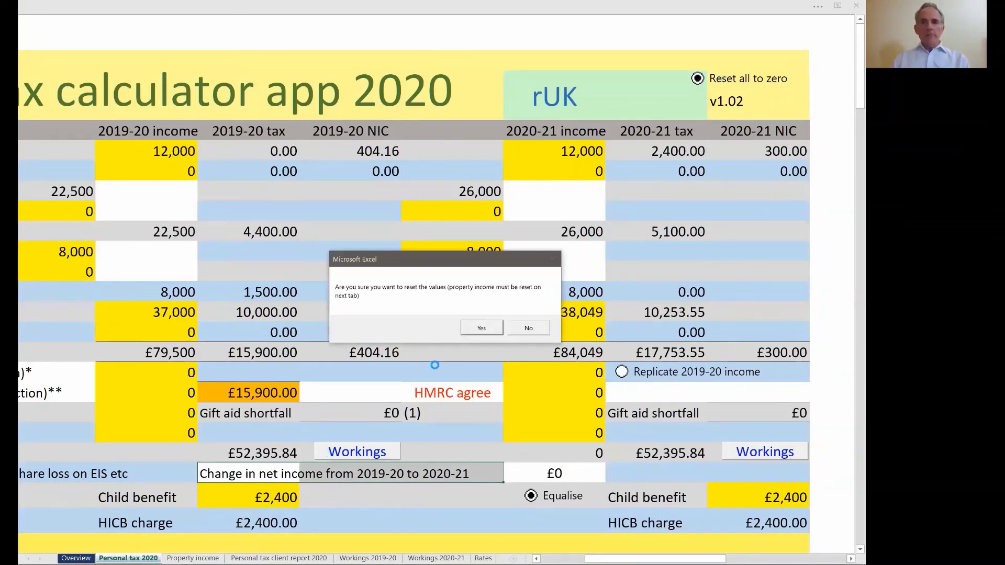
{"action": "left_click", "coordinate": [482, 327]}
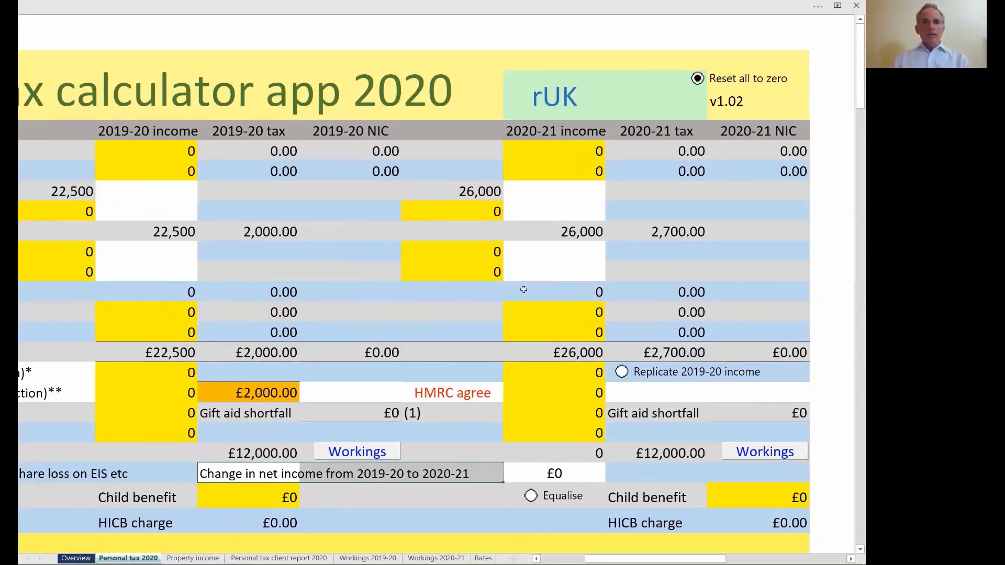
{"action": "left_click", "coordinate": [193, 557]}
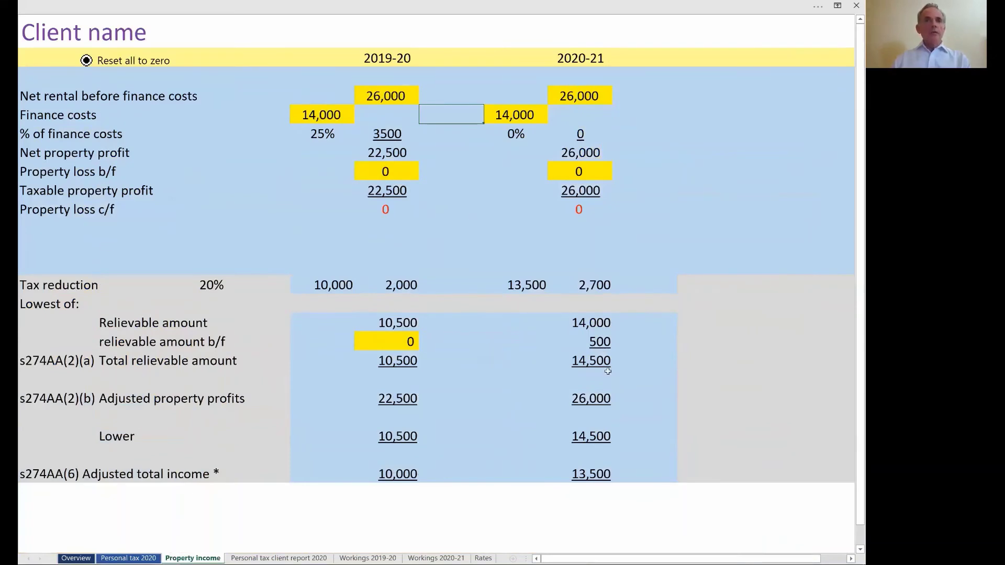
{"action": "left_click", "coordinate": [156, 61]}
{"action": "left_click", "coordinate": [433, 324]}
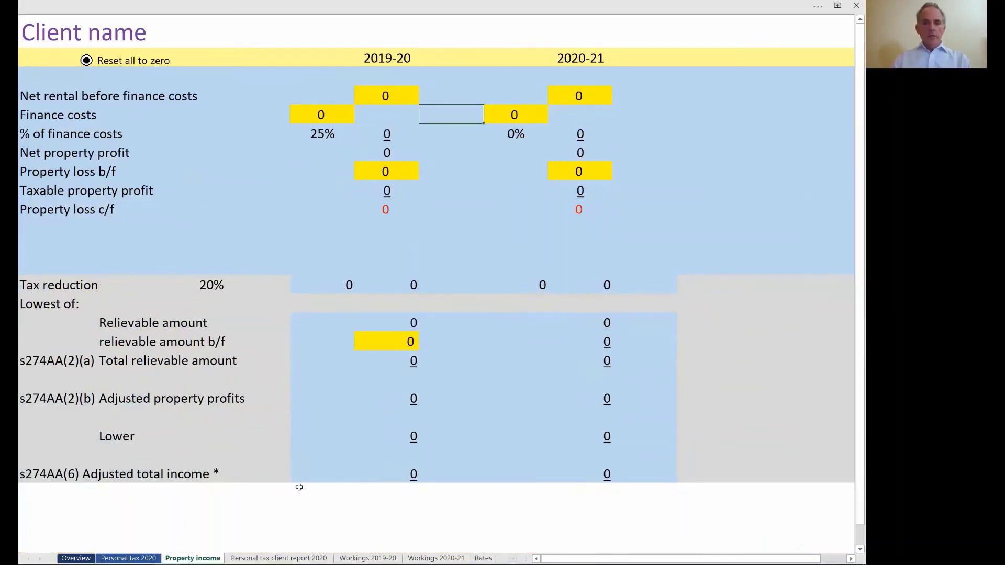
Step: Confirm the Workings 2019-20 and 2020-21 sheets show zeros, then return to Personal tax 2020
{"action": "left_click", "coordinate": [360, 555]}
{"action": "key", "text": "ctrl+Home"}
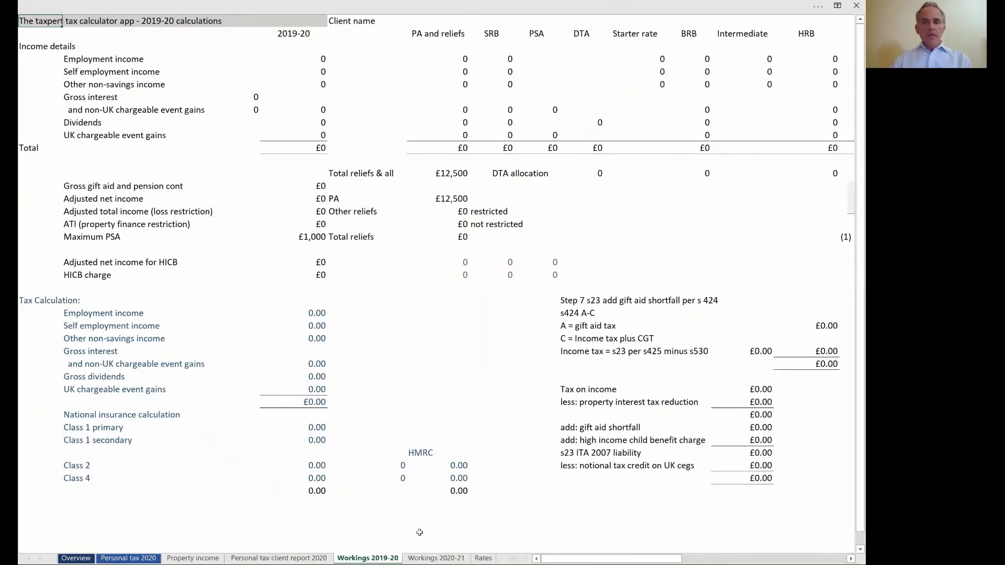
{"action": "left_click", "coordinate": [426, 555]}
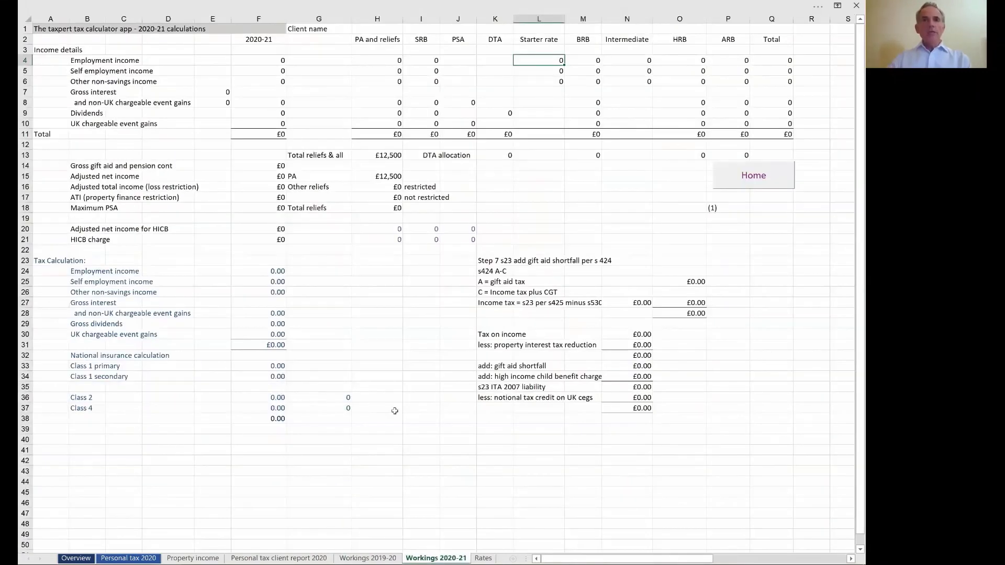
{"action": "scroll", "coordinate": [335, 411], "scroll_direction": "up", "scroll_amount": 3, "text": "ctrl"}
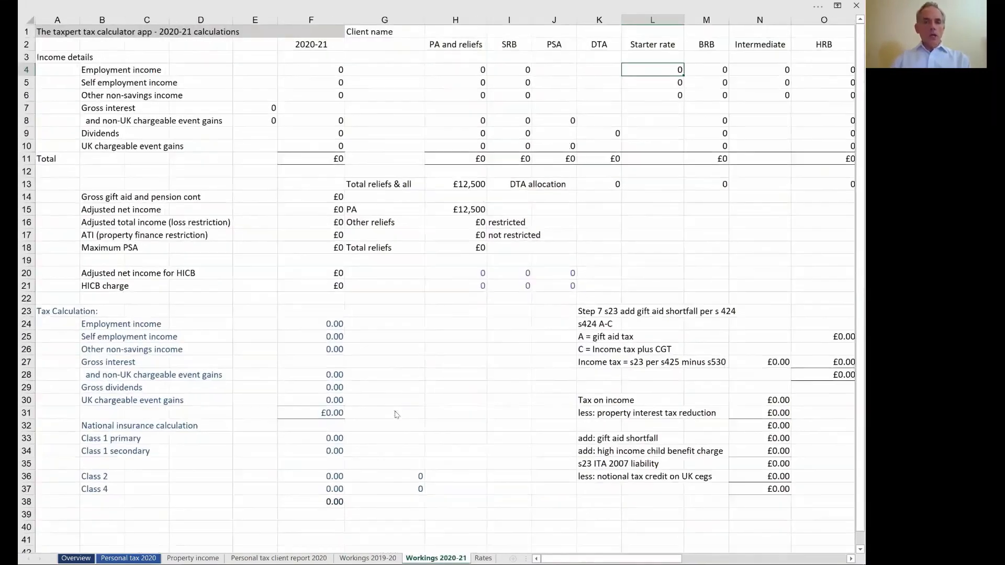
{"action": "left_click", "coordinate": [111, 556]}
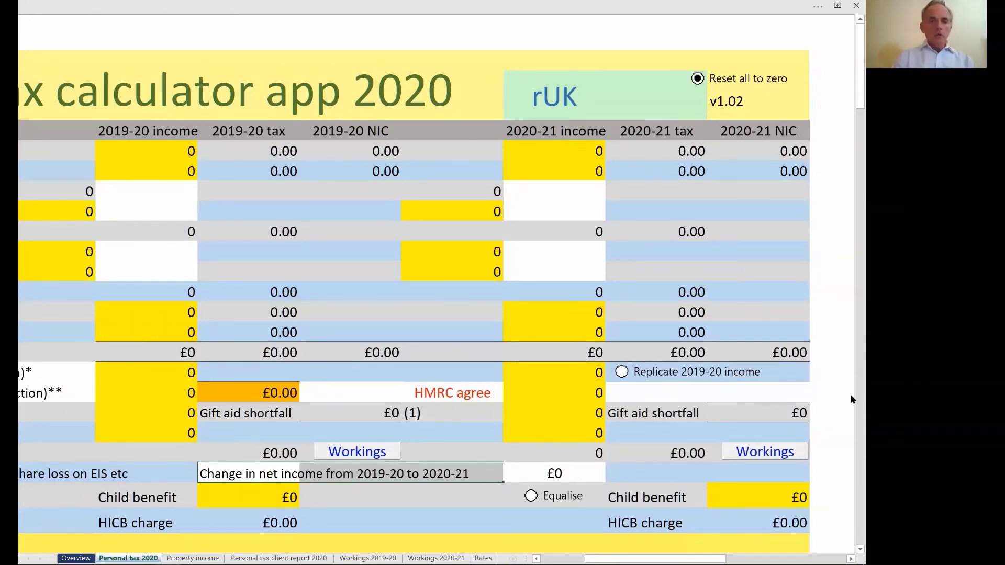
Step: View the Personal tax client report 2020 sheet, with every liability and payment line at £0.00
{"action": "left_click", "coordinate": [283, 559]}
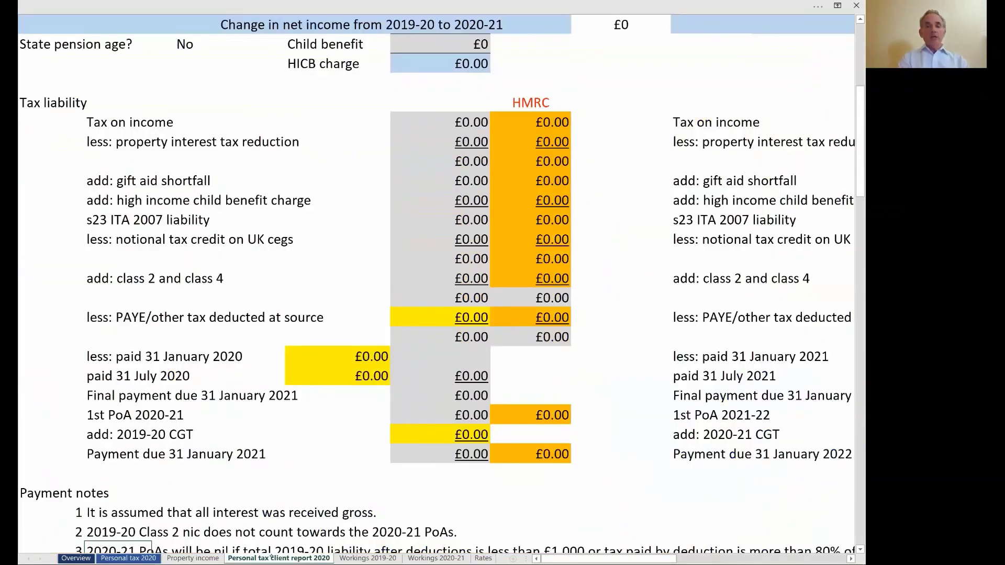